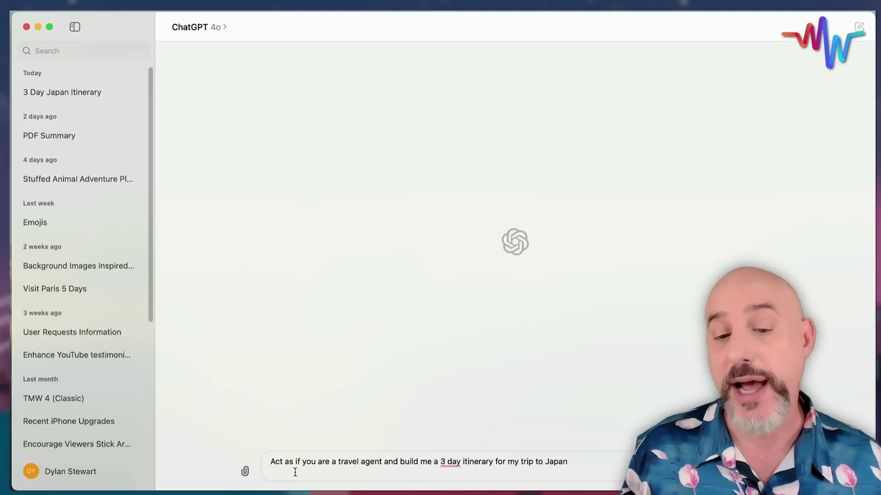
Step: Send the prompt asking for a 3 day Japan trip itinerary written as if by a travel agent
{"action": "key", "text": "Return"}
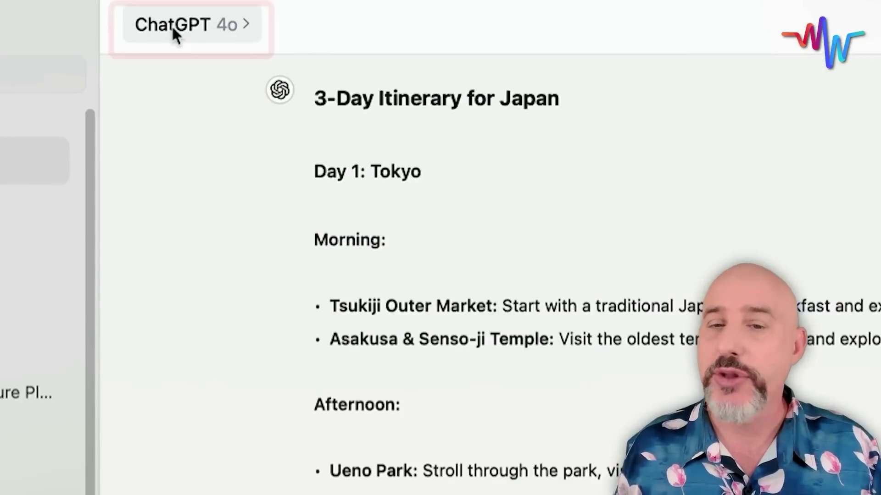
Step: Open the public GPT catalogue and browse the Writing, Productivity and Research & Analysis categories
{"action": "left_click", "coordinate": [205, 26]}
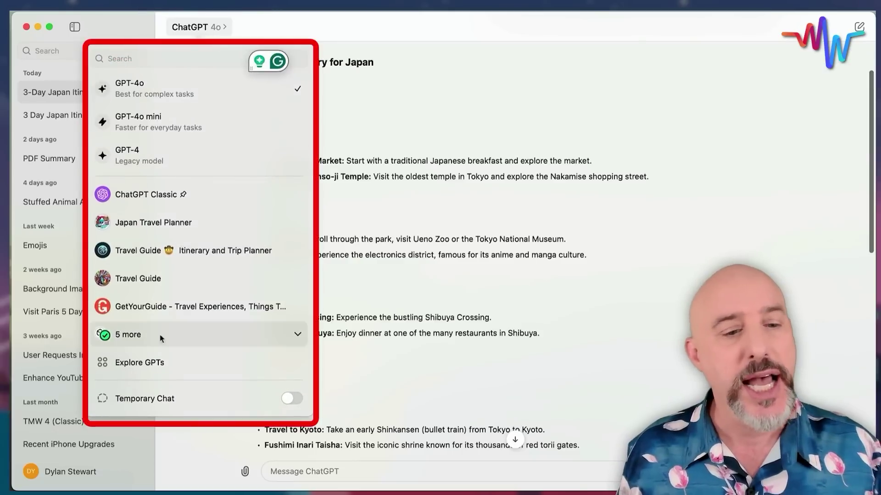
{"action": "left_click", "coordinate": [139, 363]}
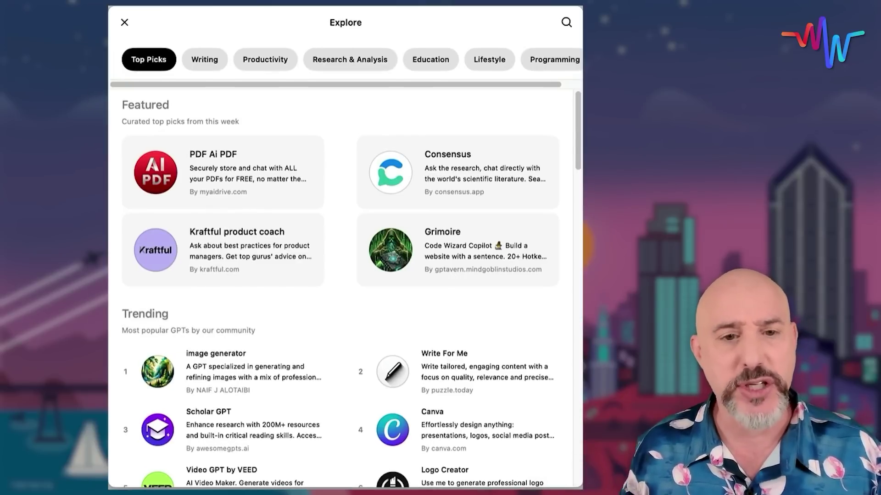
{"action": "left_click", "coordinate": [211, 58]}
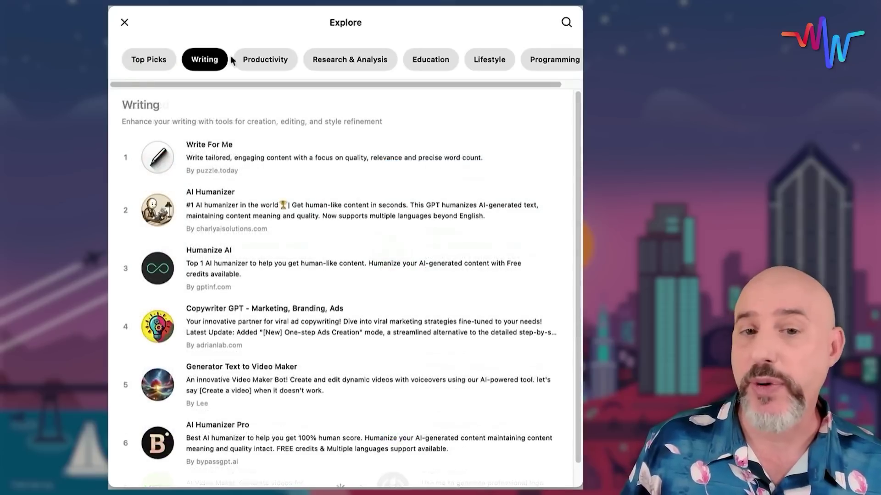
{"action": "left_click", "coordinate": [272, 68]}
{"action": "left_click", "coordinate": [374, 63]}
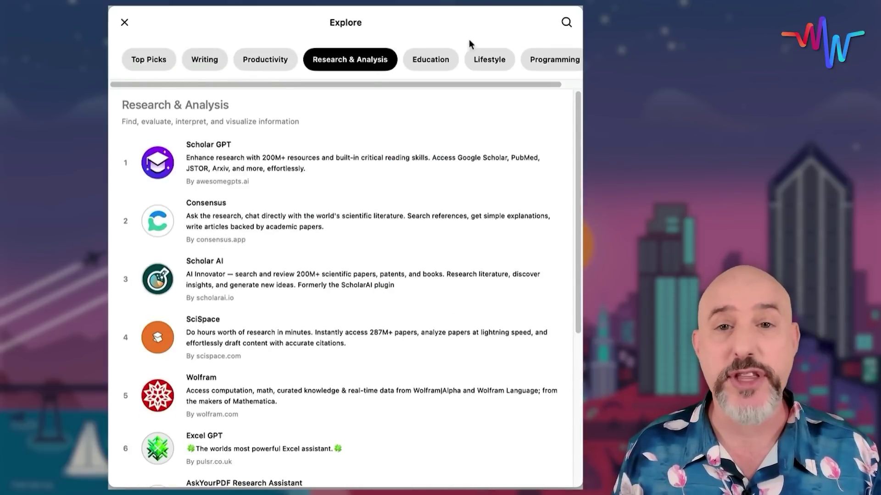
Step: Search the public GPTs for "travel" and open the Japan Travel Planner
{"action": "left_click", "coordinate": [567, 23]}
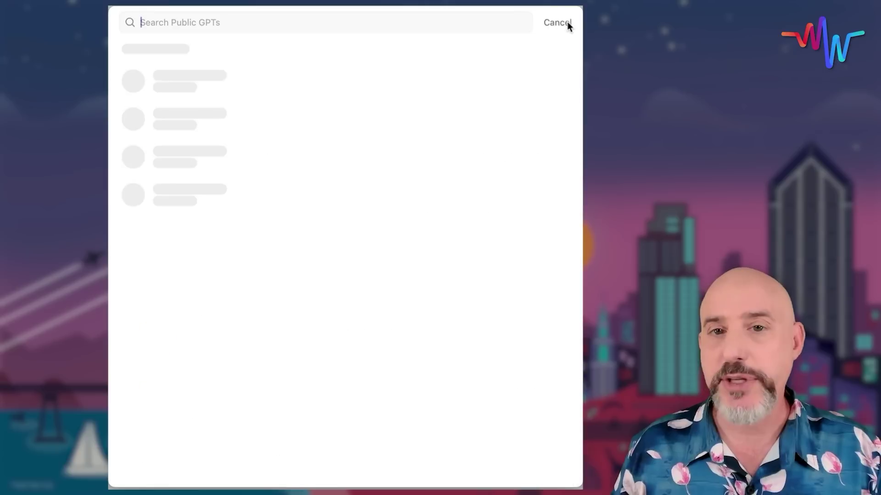
{"action": "type", "text": "travel"}
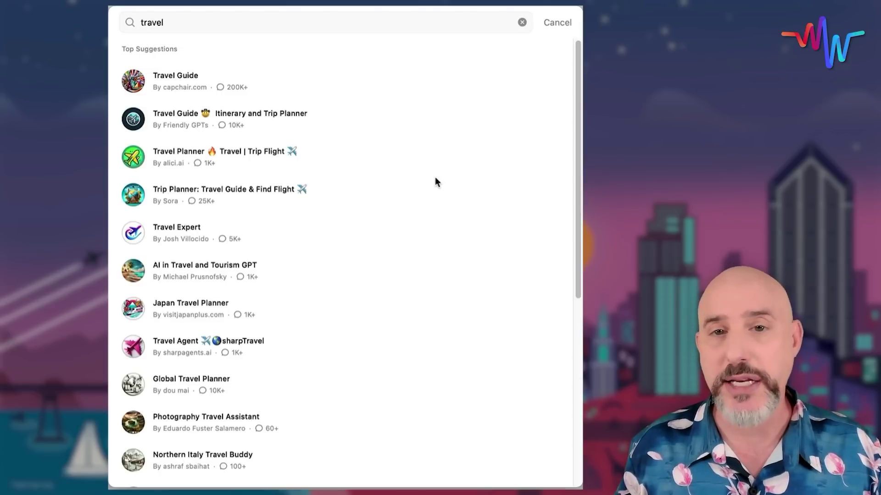
{"action": "left_click", "coordinate": [172, 304]}
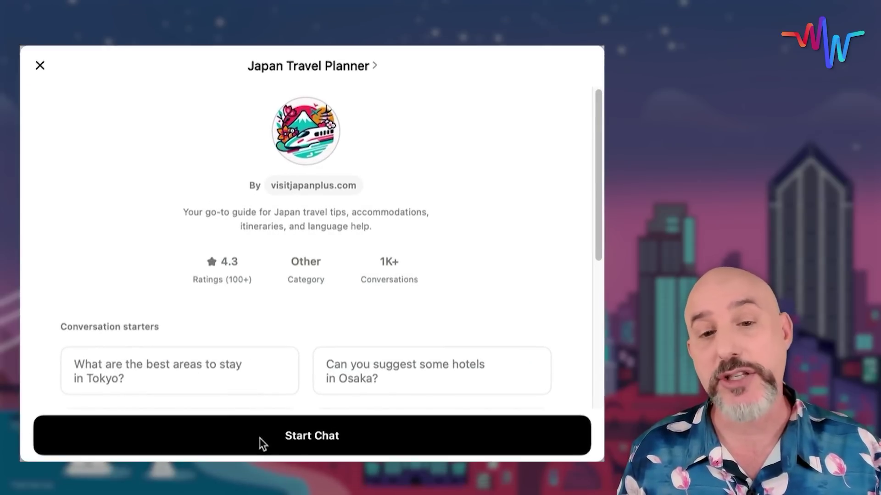
Step: Start a Japan Travel Planner chat requesting a packed 3-day plaintext itinerary with addresses, phone numbers, links, karaoke, two hotels, multiple transport methods and 5 Japan guidebooks
{"action": "left_click", "coordinate": [260, 437]}
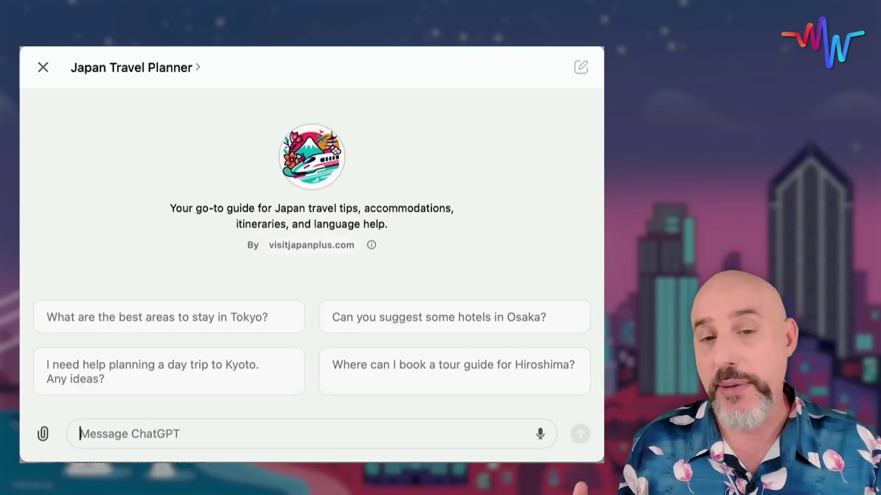
{"action": "type", "text": "I am going to Japan for 3 days.  I want to cram in as much as possible. I want to have great dinners, see tourist attractions, have fun evening plans, go to karaoke at least once, stay in at least two different hotels, and experience multiple methods of transportation. Please create an itinerary with physical addresses, ohone numbers, and links for all important locations and events. At the bottom include 5 Japan Guidebooks to refernce during the trip. Output in plaintext only."}
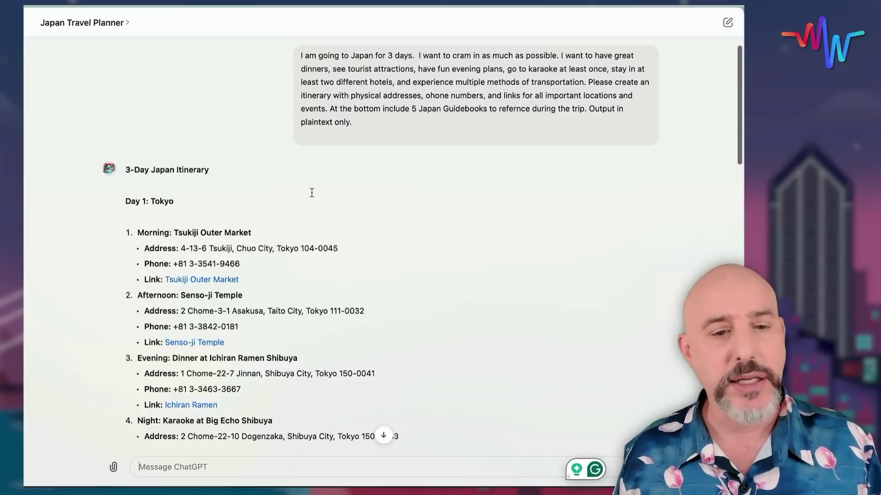
Step: Read through the generated itinerary for Tokyo, Kyoto and Osaka down to the Japan guidebooks list
{"action": "scroll", "coordinate": [312, 193], "scroll_direction": "down", "scroll_amount": 2}
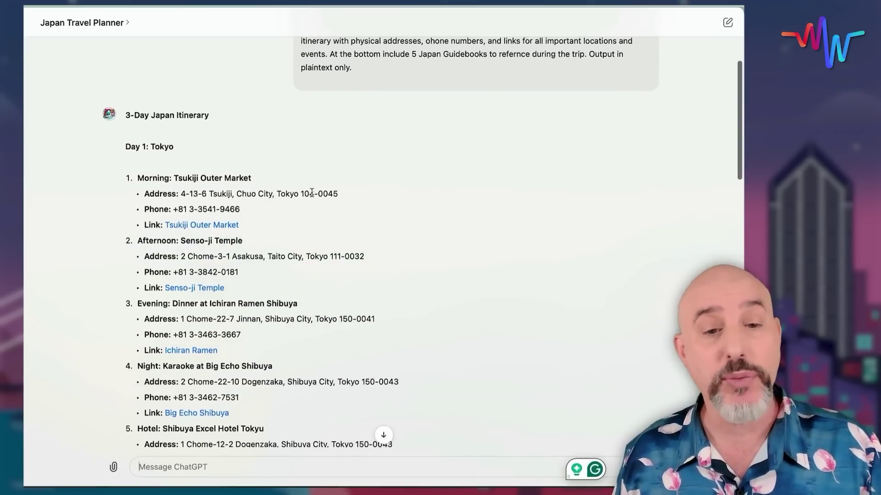
{"action": "scroll", "coordinate": [237, 231], "scroll_direction": "down", "scroll_amount": 2}
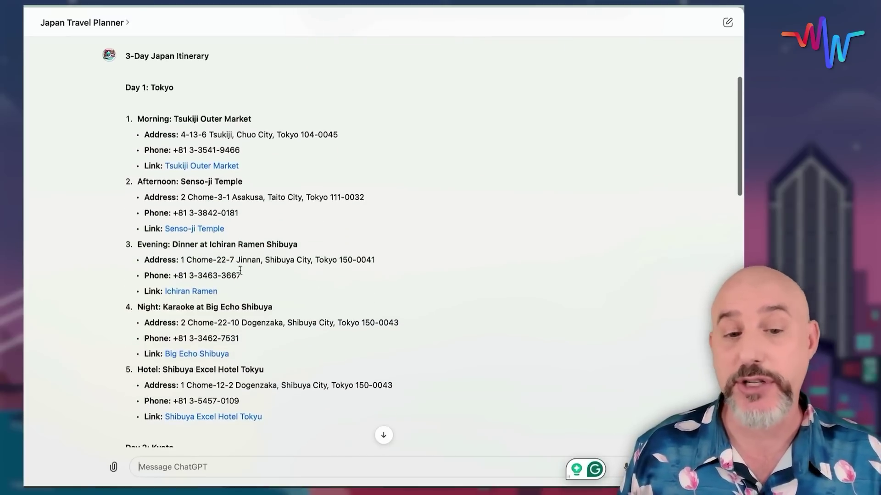
{"action": "scroll", "coordinate": [240, 270], "scroll_direction": "down", "scroll_amount": 2}
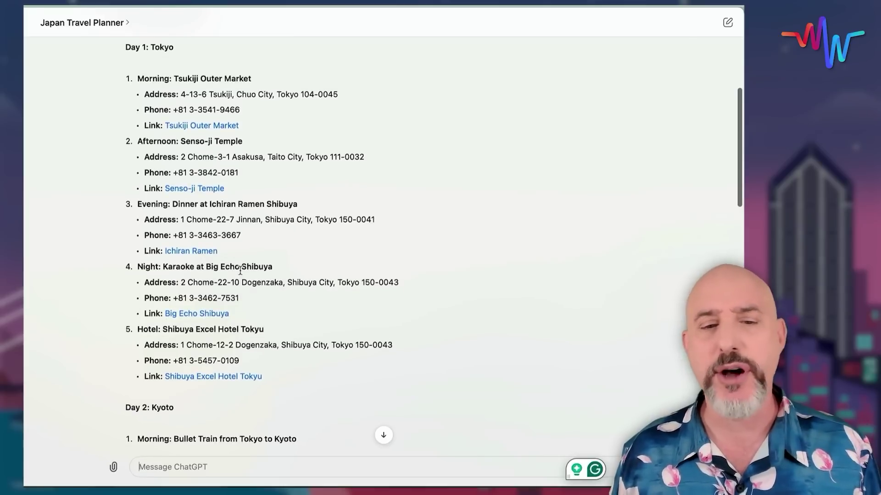
{"action": "scroll", "coordinate": [265, 304], "scroll_direction": "down", "scroll_amount": 1}
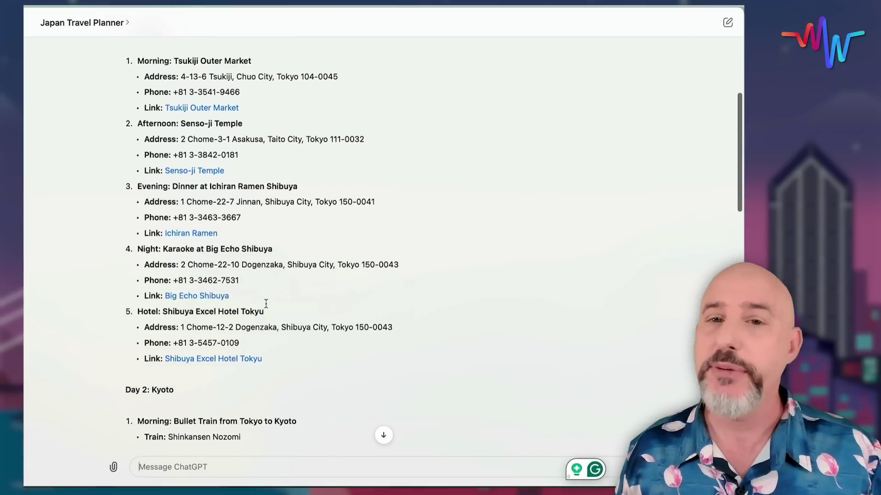
{"action": "scroll", "coordinate": [266, 304], "scroll_direction": "down", "scroll_amount": 5}
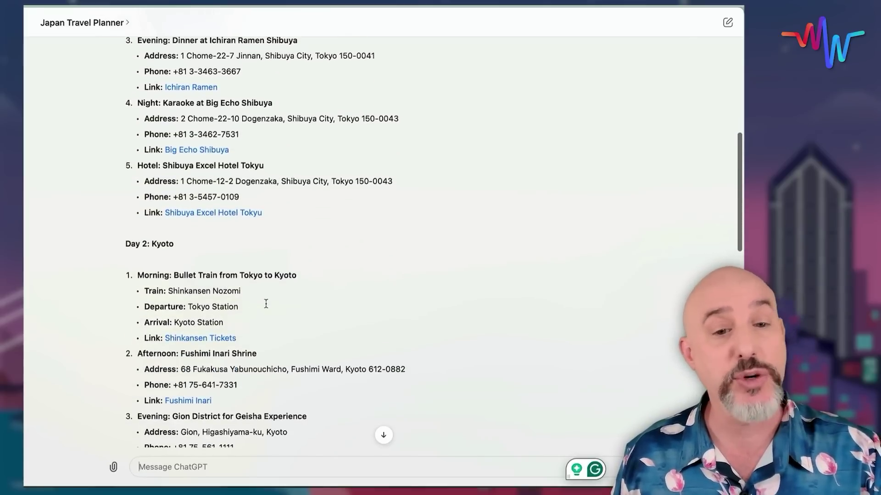
{"action": "scroll", "coordinate": [265, 304], "scroll_direction": "down", "scroll_amount": 3}
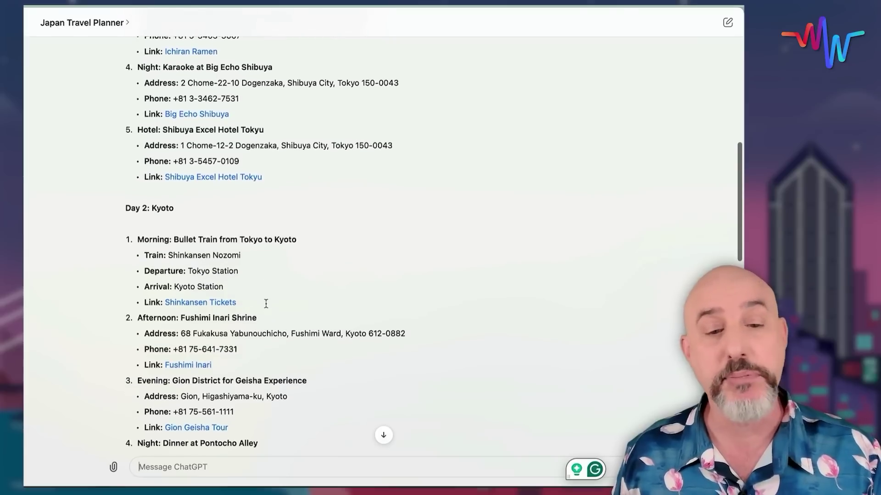
{"action": "scroll", "coordinate": [266, 304], "scroll_direction": "down", "scroll_amount": 1}
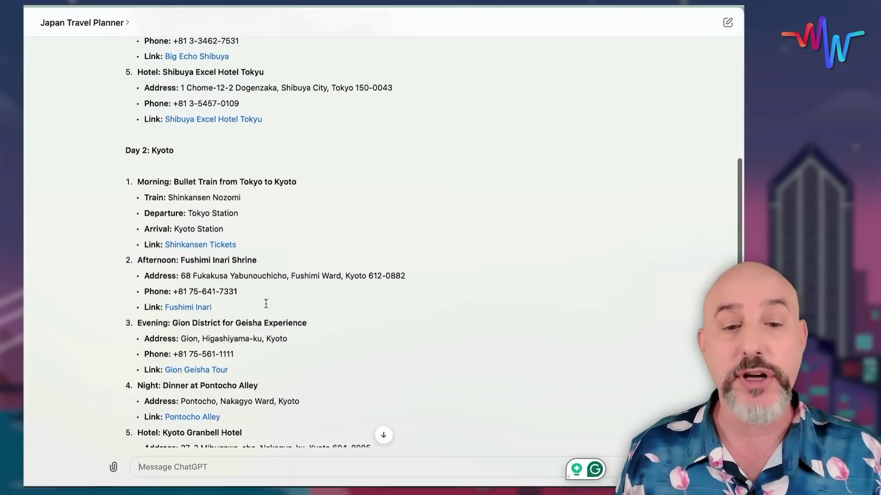
{"action": "scroll", "coordinate": [266, 304], "scroll_direction": "down", "scroll_amount": 2}
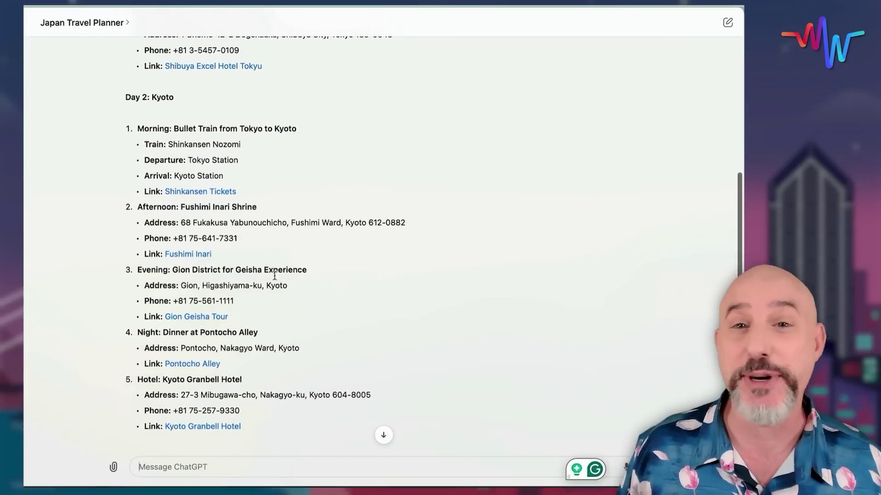
{"action": "scroll", "coordinate": [274, 278], "scroll_direction": "down", "scroll_amount": 3}
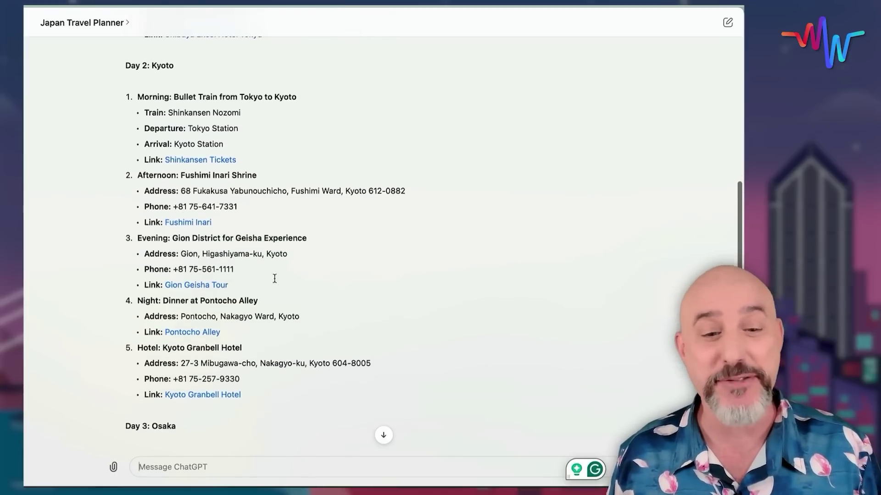
{"action": "scroll", "coordinate": [275, 279], "scroll_direction": "down", "scroll_amount": 7}
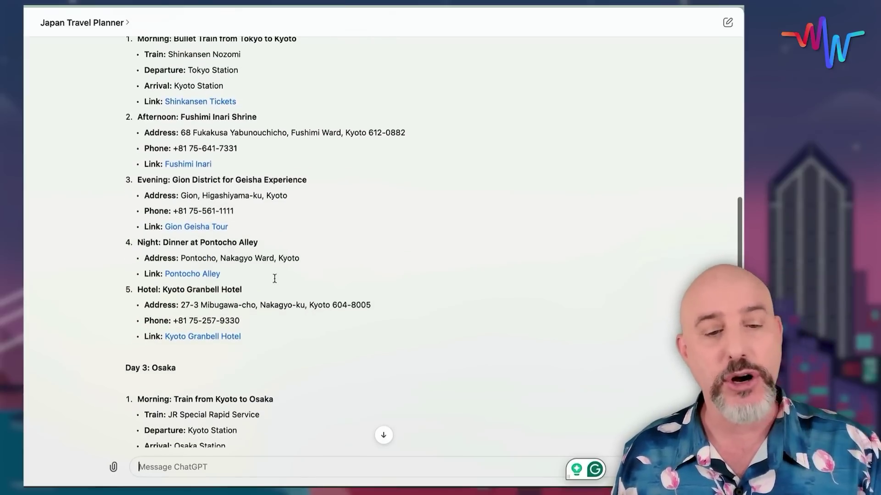
{"action": "scroll", "coordinate": [275, 279], "scroll_direction": "down", "scroll_amount": 1}
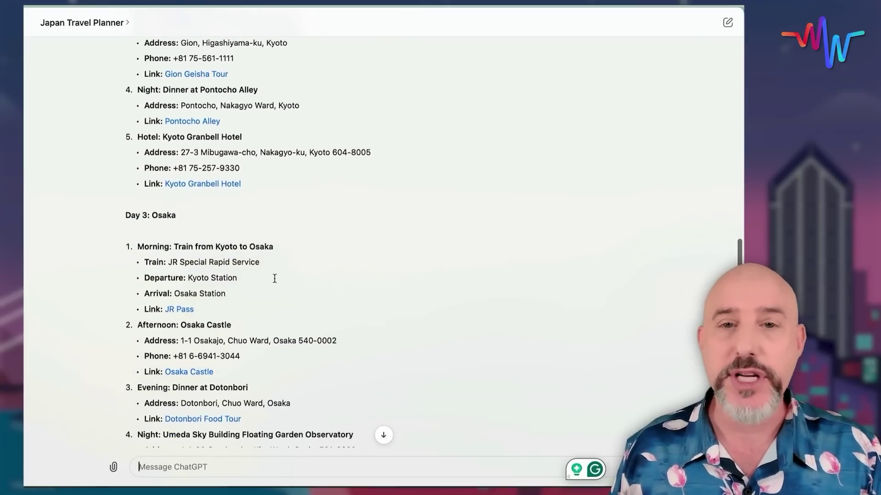
{"action": "scroll", "coordinate": [274, 279], "scroll_direction": "down", "scroll_amount": 3}
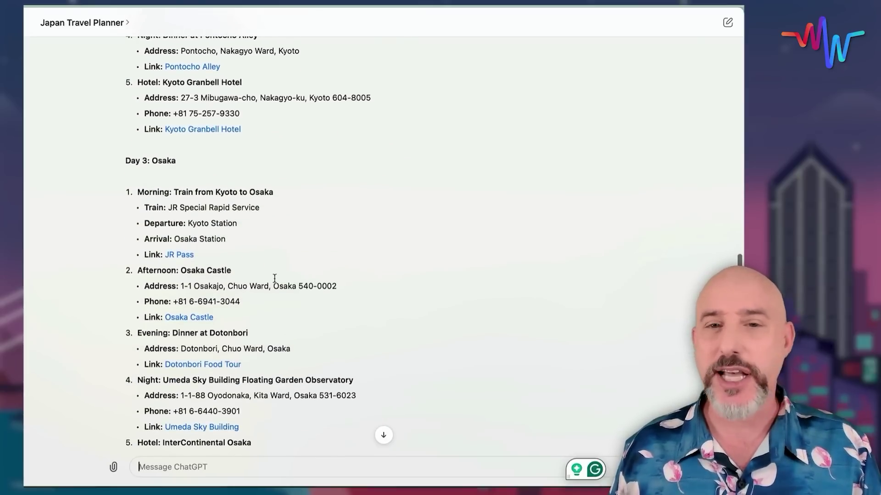
{"action": "scroll", "coordinate": [274, 279], "scroll_direction": "down", "scroll_amount": 7}
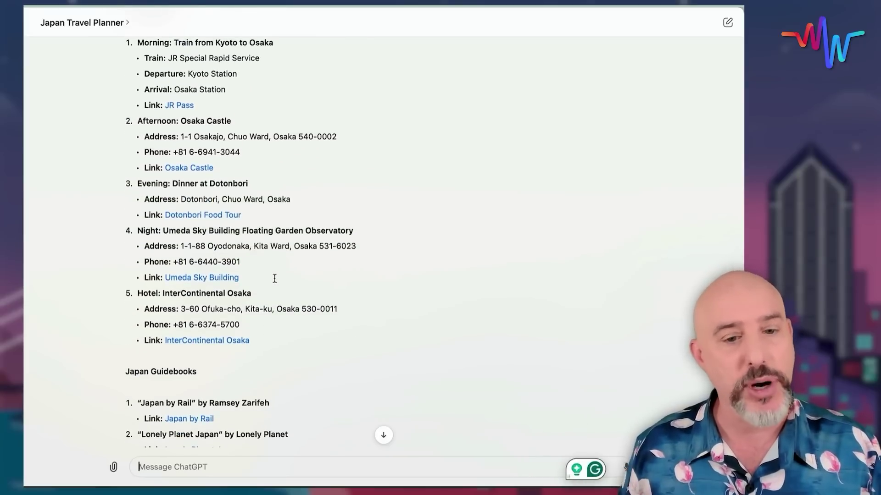
{"action": "scroll", "coordinate": [275, 278], "scroll_direction": "down", "scroll_amount": 5}
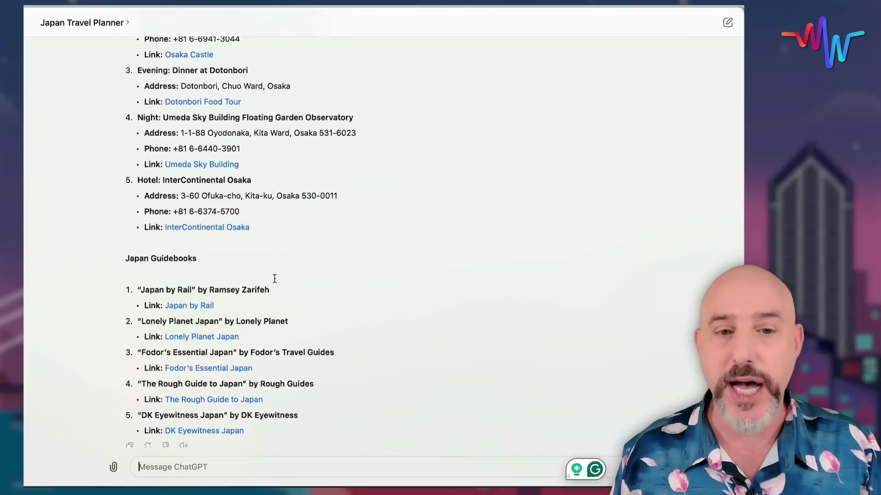
{"action": "scroll", "coordinate": [274, 278], "scroll_direction": "up", "scroll_amount": 3}
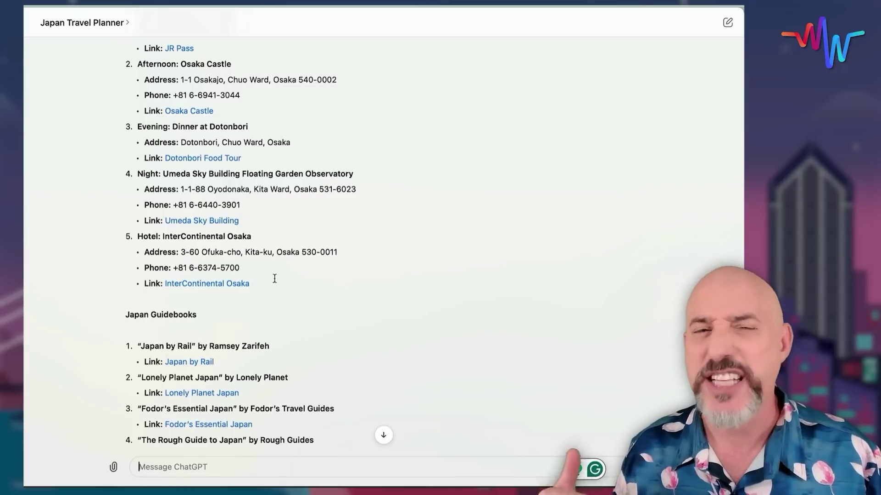
{"action": "scroll", "coordinate": [253, 245], "scroll_direction": "down", "scroll_amount": 3}
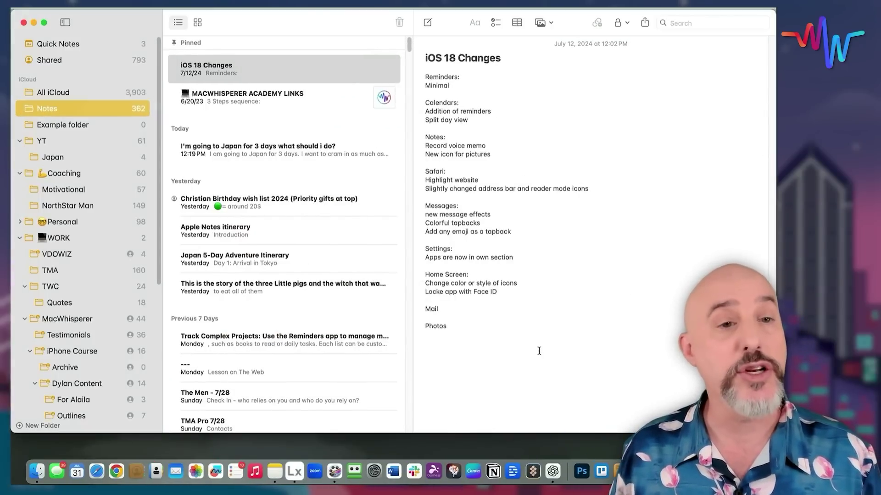
Step: Create a new note in Notes and open it in its own window enlarged to fill the screen
{"action": "left_click", "coordinate": [427, 23]}
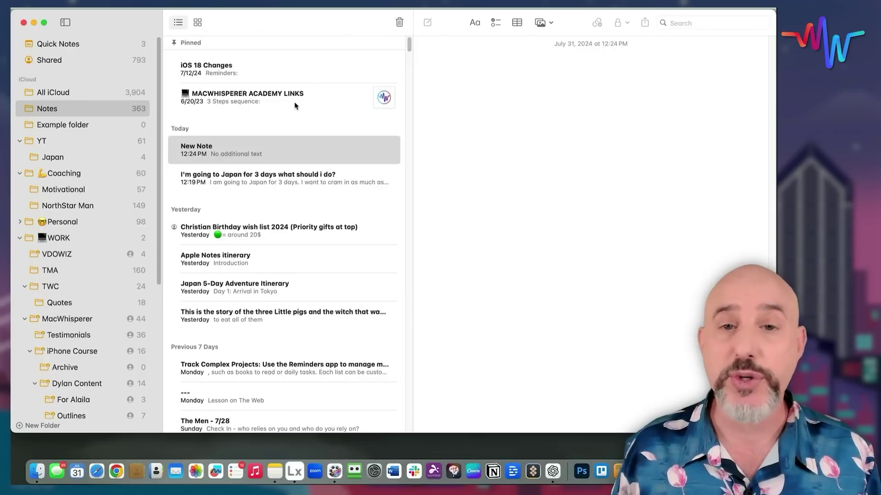
{"action": "double_click", "coordinate": [268, 154]}
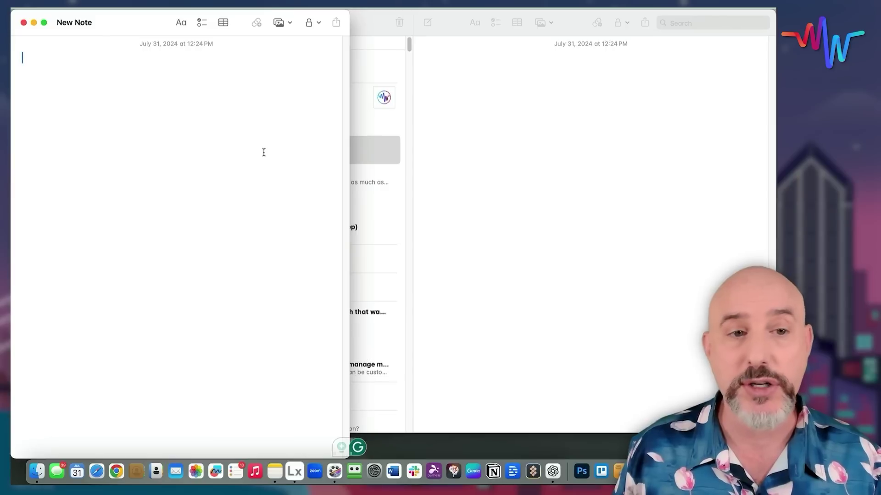
{"action": "left_click_drag", "start_coordinate": [164, 33], "coordinate": [208, 22]}
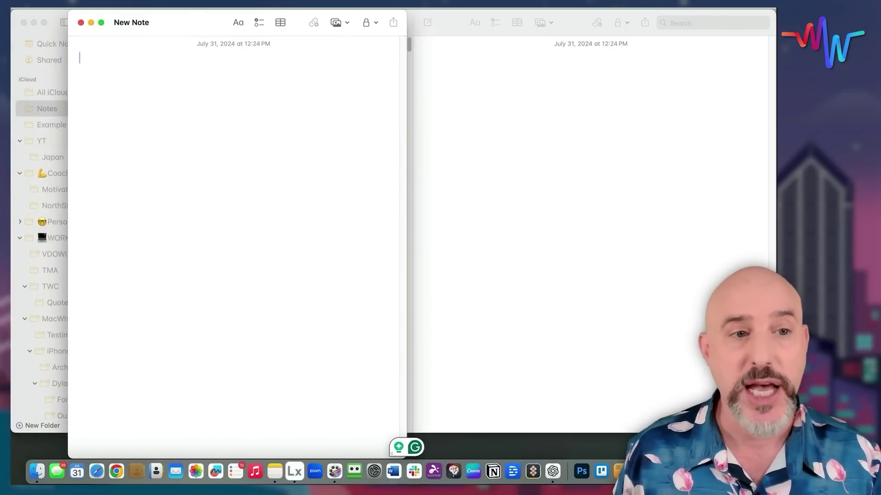
{"action": "double_click", "coordinate": [208, 22]}
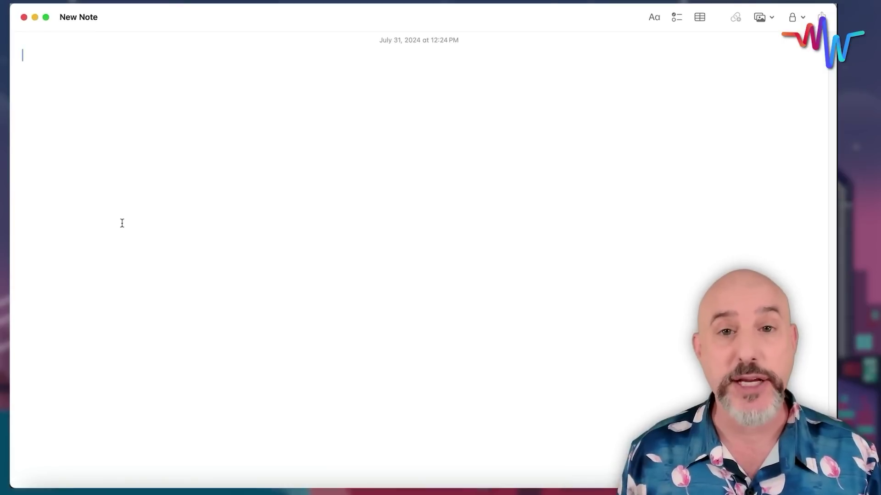
Step: Paste the copied 3-day Japan itinerary into the empty note and return to its beginning
{"action": "key", "text": "super+v"}
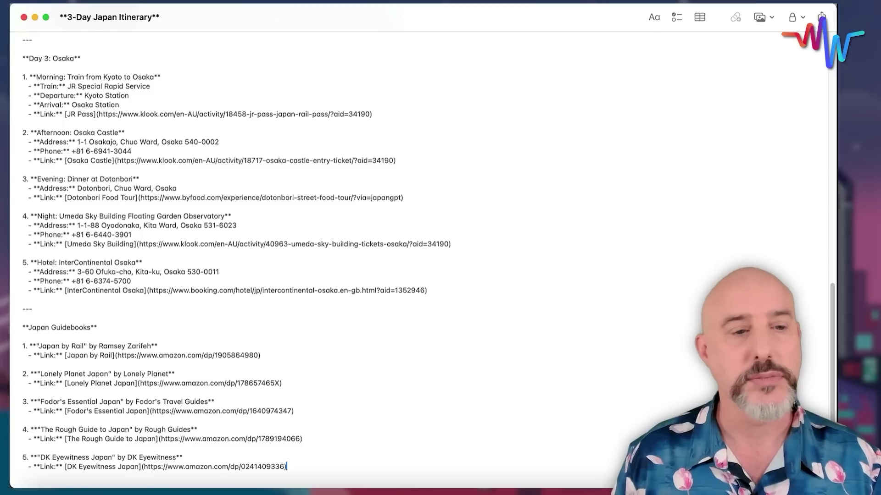
{"action": "scroll", "coordinate": [293, 321], "scroll_direction": "up", "scroll_amount": 20}
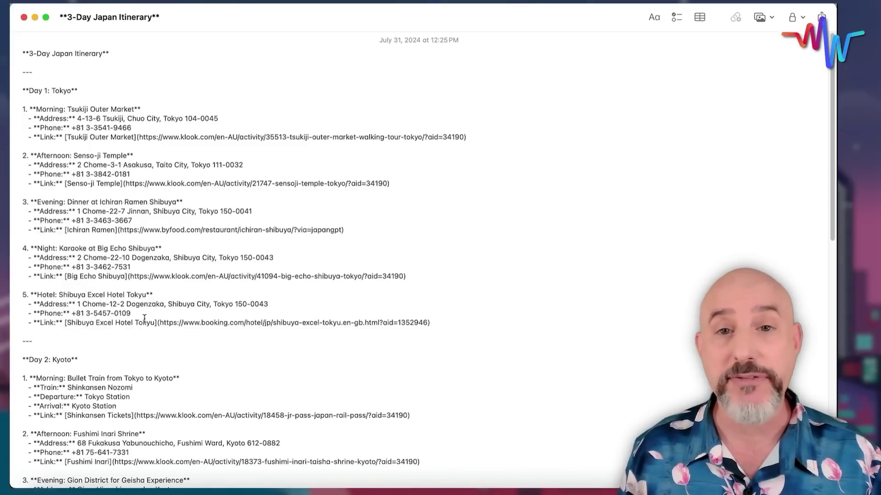
Step: Search the itinerary note for every "**" marker and look over the matches through the guidebooks section
{"action": "key", "text": "super+f"}
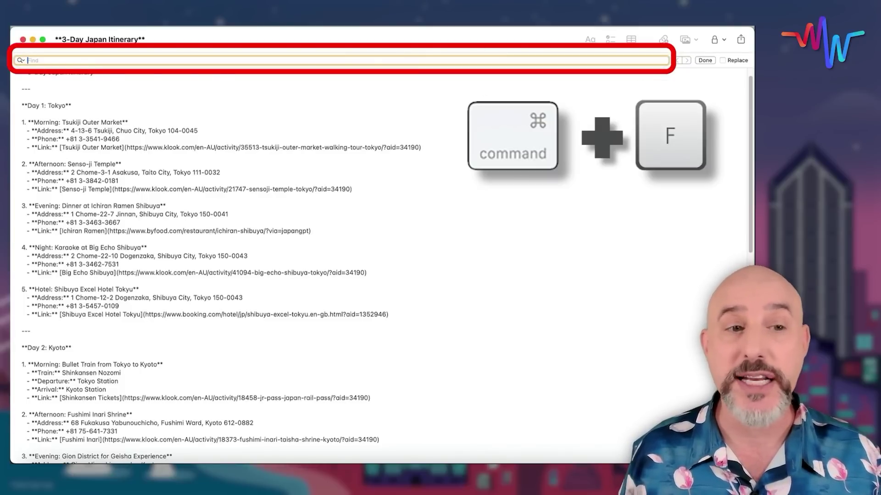
{"action": "type", "text": "**"}
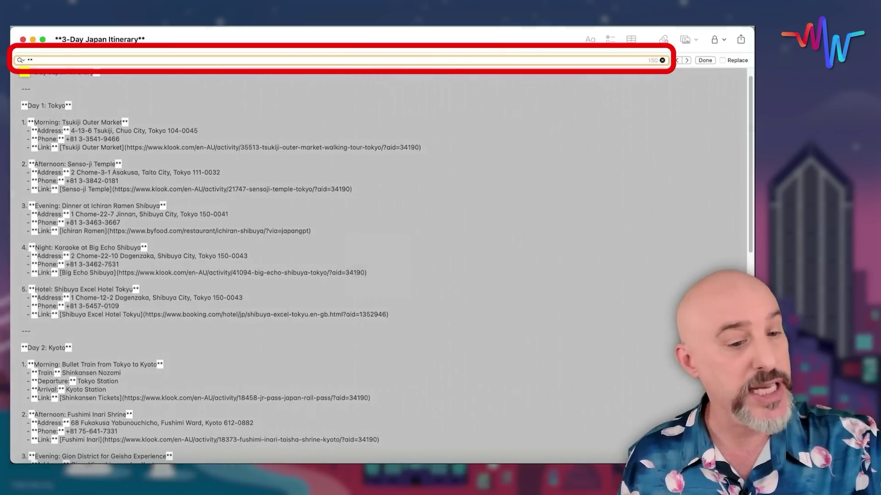
{"action": "scroll", "coordinate": [169, 429], "scroll_direction": "down", "scroll_amount": 15}
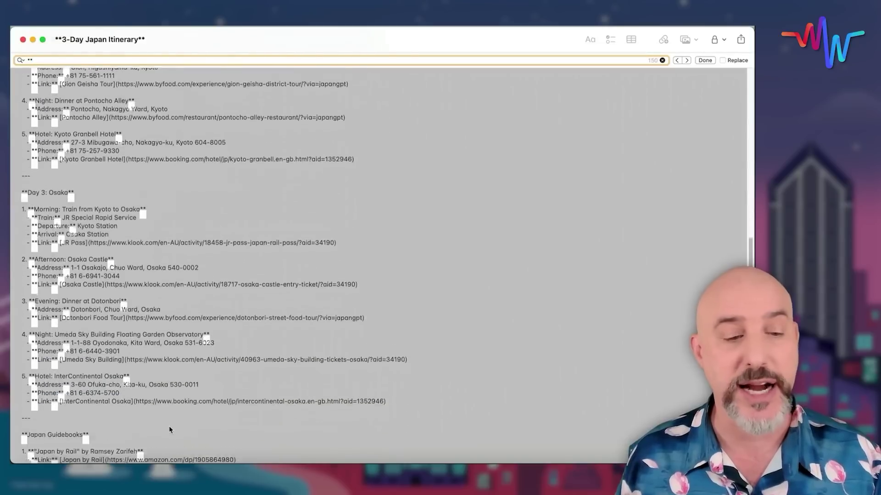
Step: Replace every "**" marker in the itinerary note with nothing and close the search
{"action": "key", "text": "Return"}
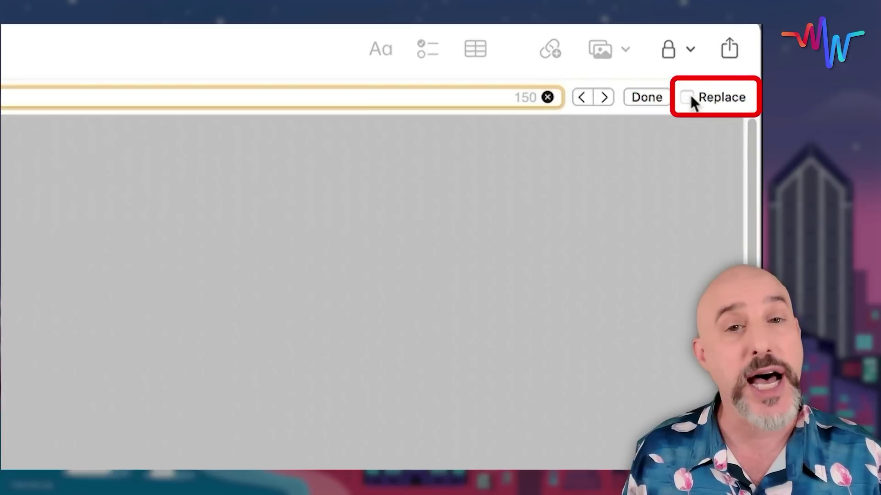
{"action": "left_click", "coordinate": [688, 97]}
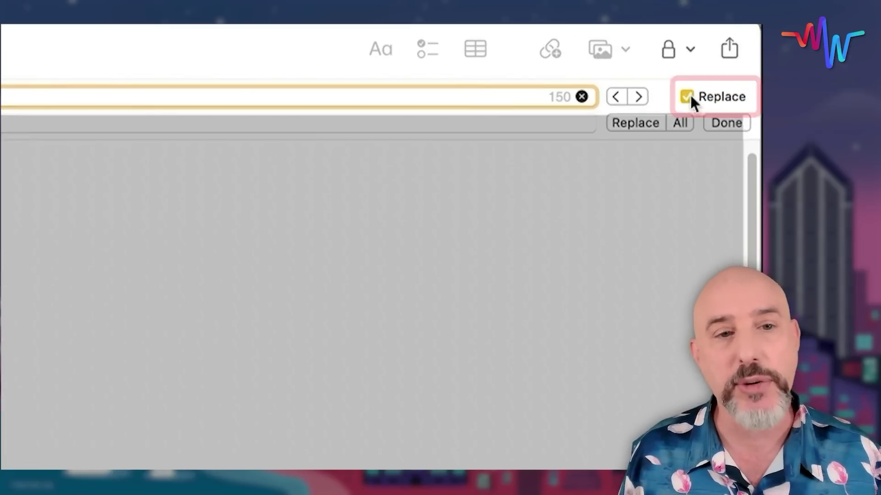
{"action": "left_click", "coordinate": [57, 71]}
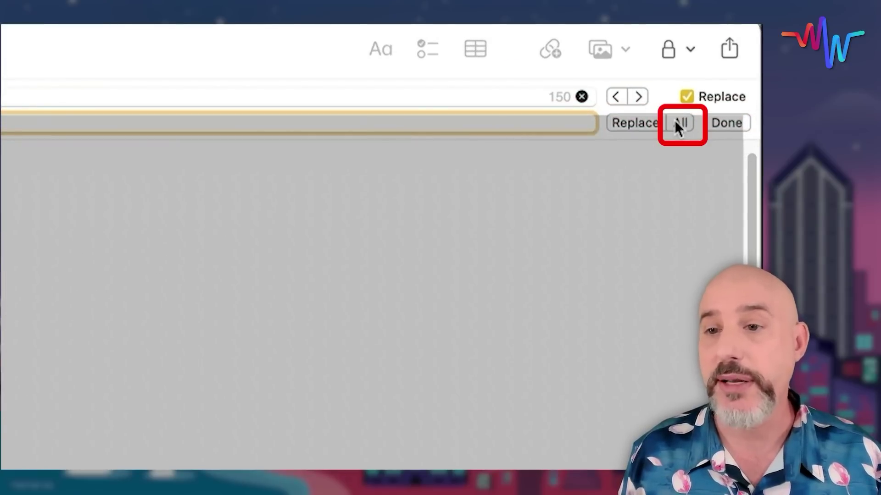
{"action": "left_click", "coordinate": [685, 122]}
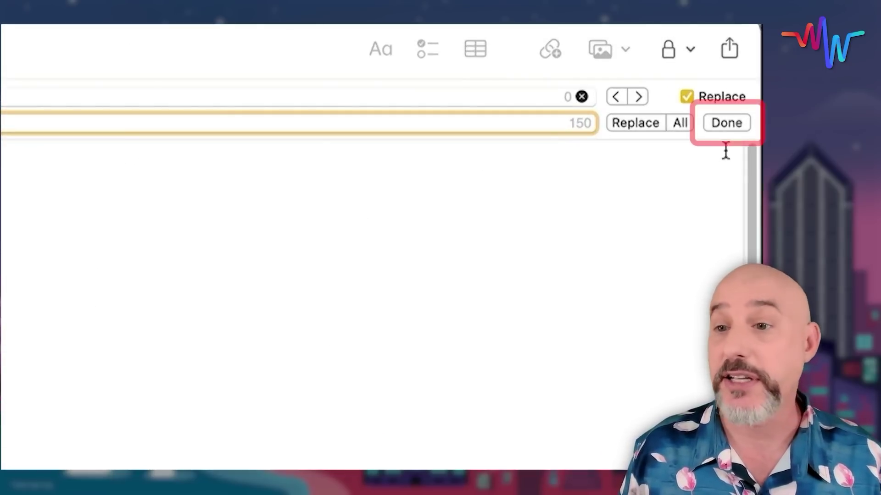
{"action": "left_click", "coordinate": [726, 125]}
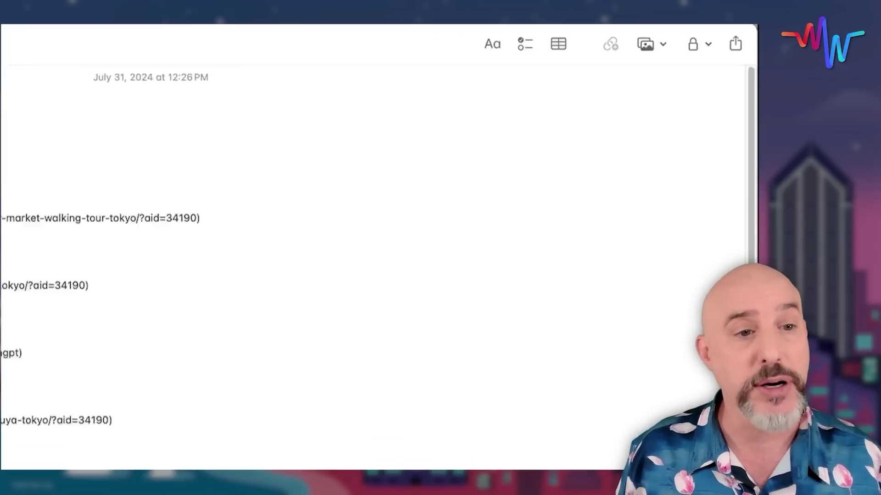
Step: Apply the Title style to the "3-Day Japan Itinerary" line and the Heading style to "Day 1: Tokyo"
{"action": "triple_click", "coordinate": [79, 68]}
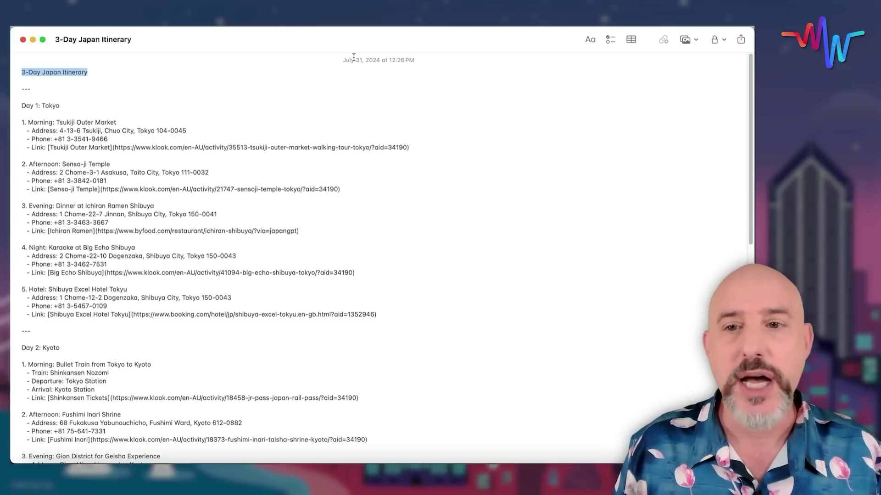
{"action": "left_click", "coordinate": [590, 39]}
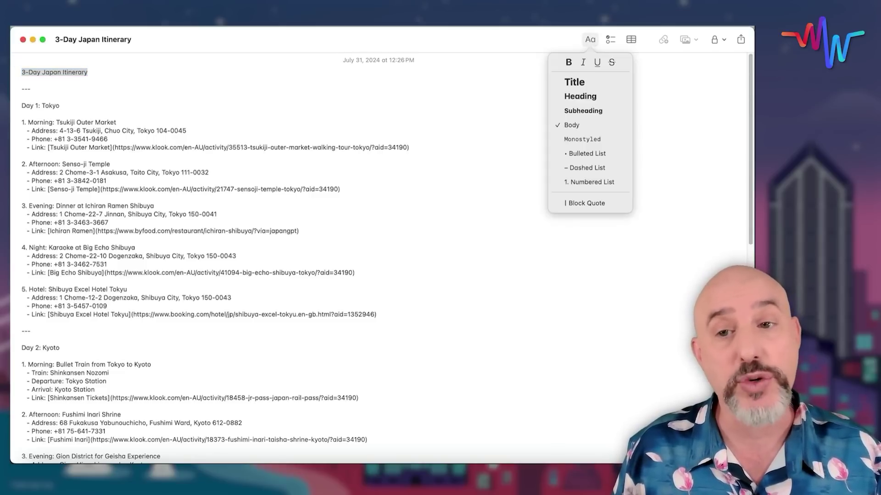
{"action": "left_click", "coordinate": [578, 82]}
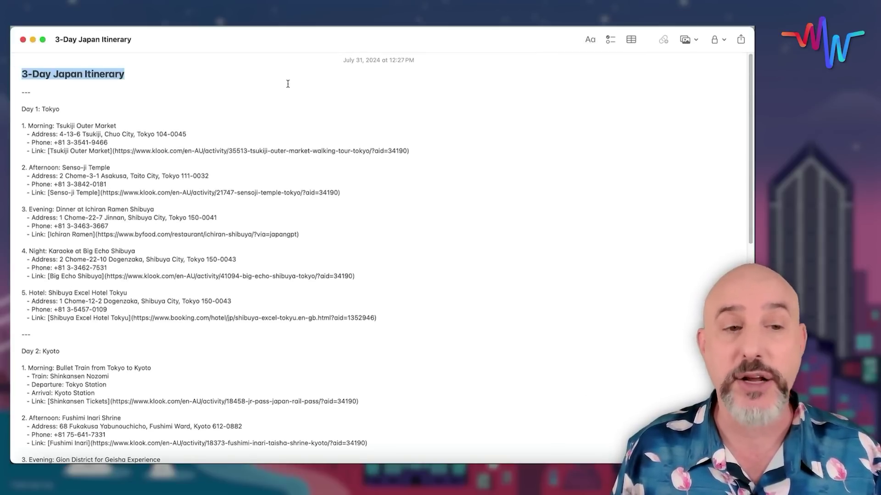
{"action": "triple_click", "coordinate": [59, 109]}
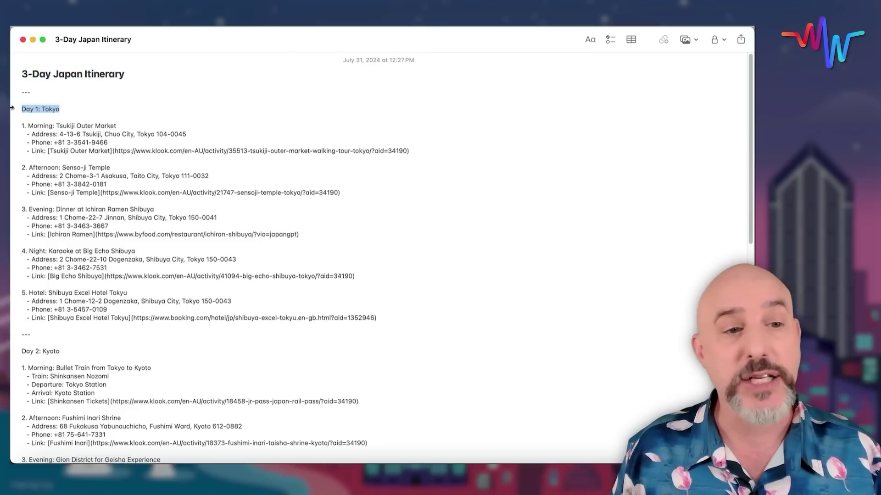
{"action": "left_click", "coordinate": [591, 40]}
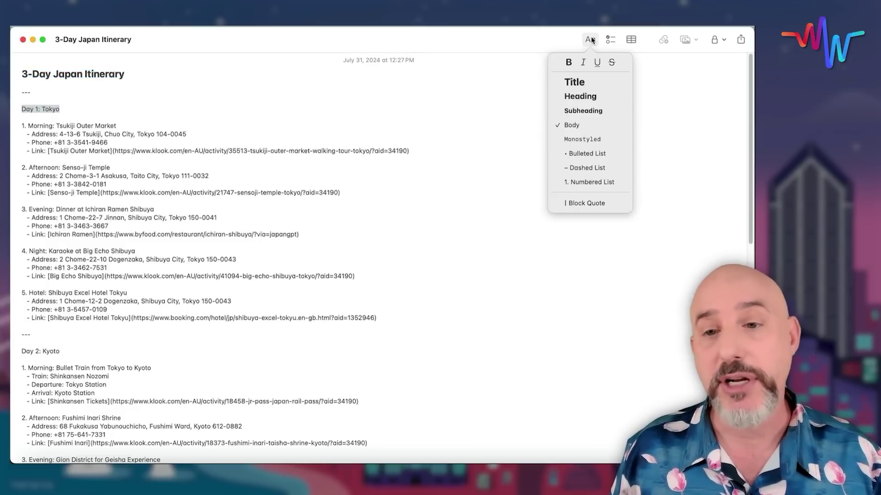
{"action": "left_click", "coordinate": [590, 98]}
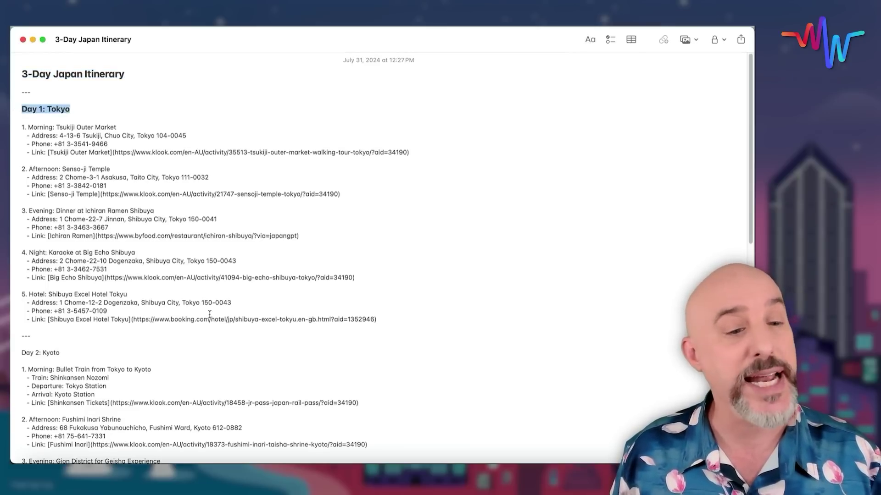
Step: Copy the text style of the "Day 1: Tokyo" heading
{"action": "left_click", "coordinate": [72, 108]}
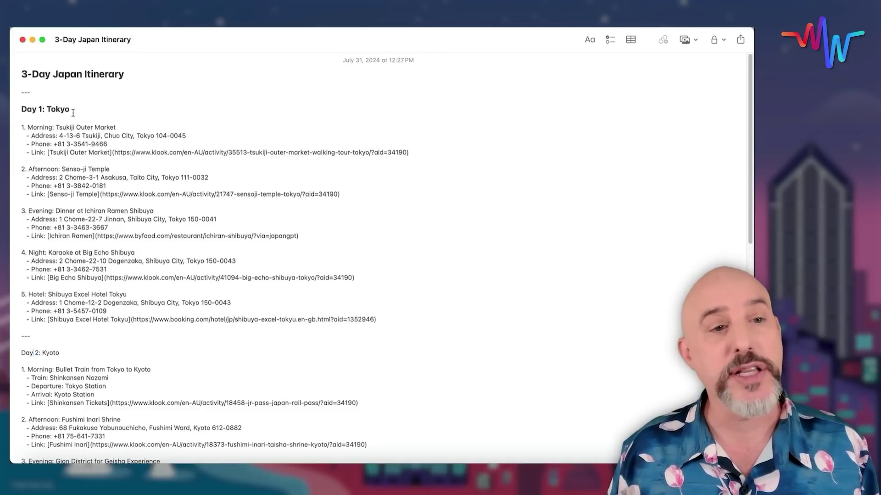
{"action": "left_click_drag", "start_coordinate": [69, 110], "coordinate": [21, 118]}
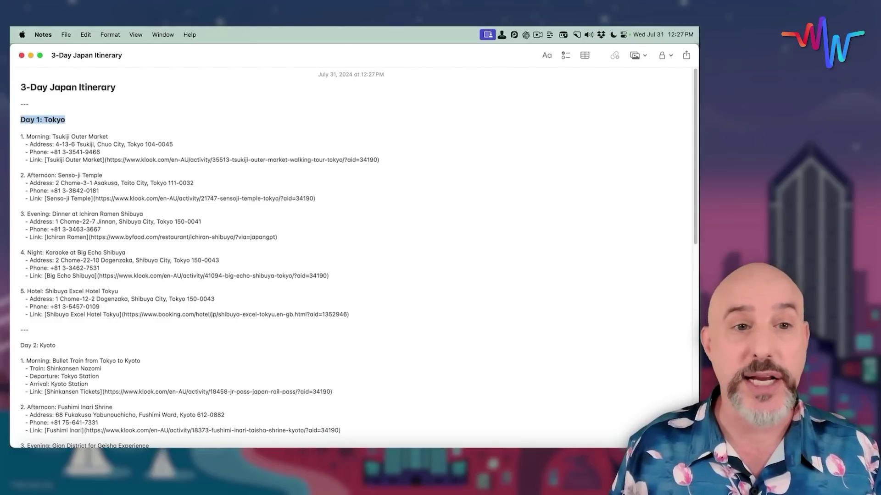
{"action": "left_click", "coordinate": [110, 35]}
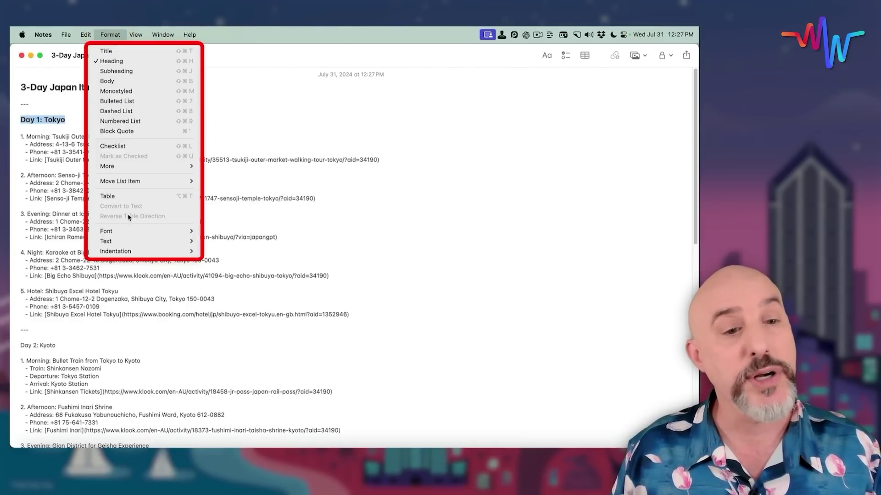
{"action": "mouse_move", "coordinate": [133, 231]}
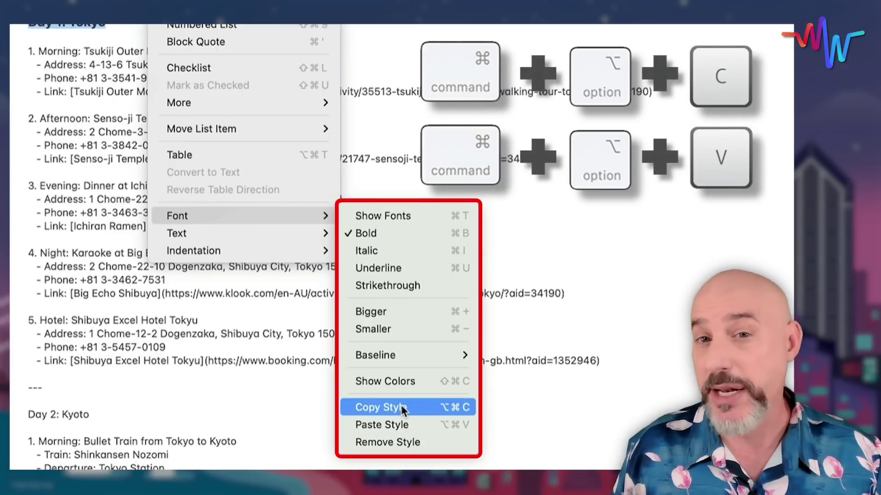
{"action": "left_click", "coordinate": [402, 408]}
Step: Paste the copied heading style onto the "Day 2: Kyoto", "Day 3: Osaka" and "Japan Guidebooks" lines, and return to the start of the note
{"action": "left_click", "coordinate": [161, 419]}
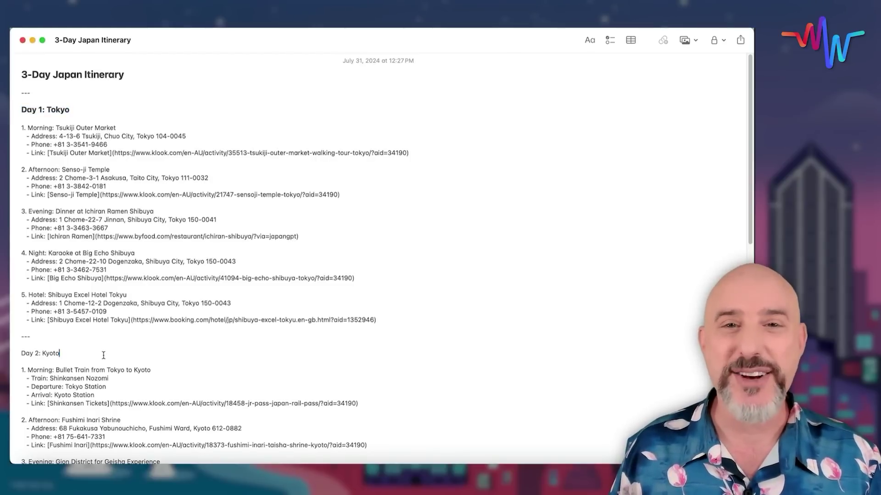
{"action": "left_click_drag", "start_coordinate": [82, 353], "coordinate": [12, 353]}
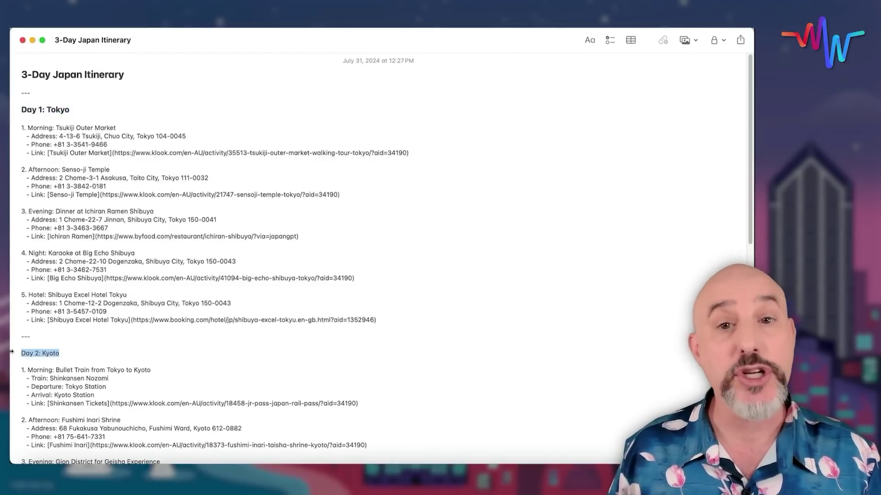
{"action": "key", "text": "super+alt+v"}
{"action": "scroll", "coordinate": [142, 349], "scroll_direction": "down", "scroll_amount": 5}
{"action": "scroll", "coordinate": [142, 350], "scroll_direction": "down", "scroll_amount": 4}
{"action": "left_click_drag", "start_coordinate": [67, 289], "coordinate": [25, 286]}
{"action": "key", "text": "super+alt+v"}
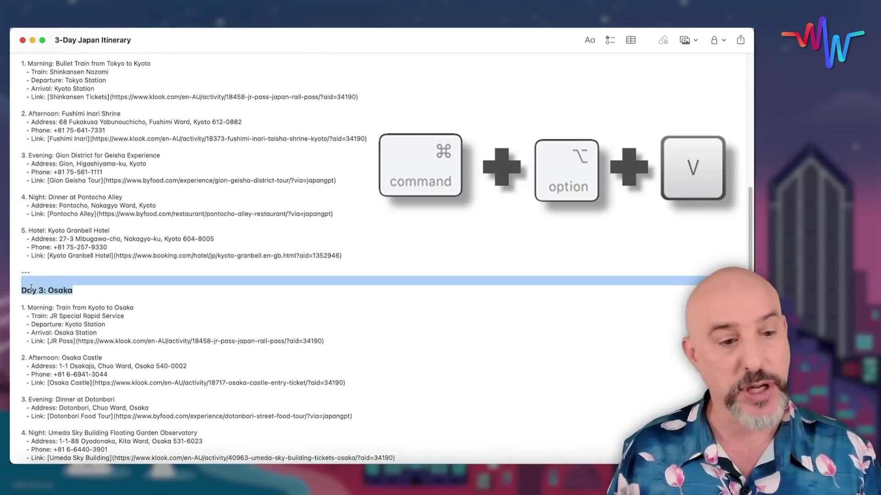
{"action": "scroll", "coordinate": [106, 320], "scroll_direction": "down", "scroll_amount": 3}
{"action": "scroll", "coordinate": [106, 320], "scroll_direction": "down", "scroll_amount": 3}
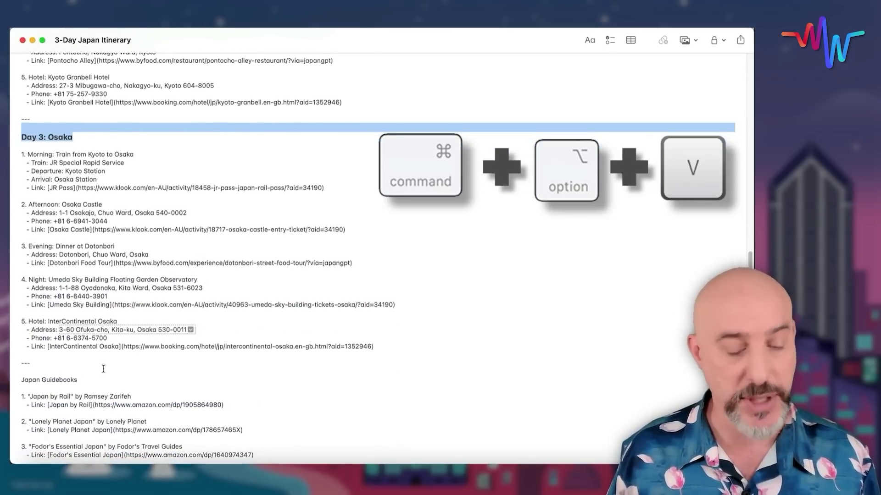
{"action": "left_click_drag", "start_coordinate": [78, 360], "coordinate": [22, 359]}
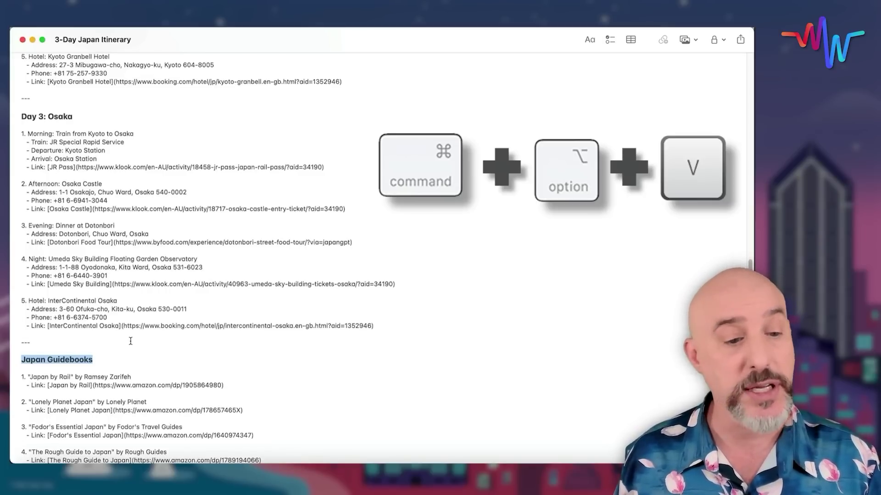
{"action": "scroll", "coordinate": [164, 333], "scroll_direction": "up", "scroll_amount": 9}
{"action": "scroll", "coordinate": [165, 333], "scroll_direction": "up", "scroll_amount": 8}
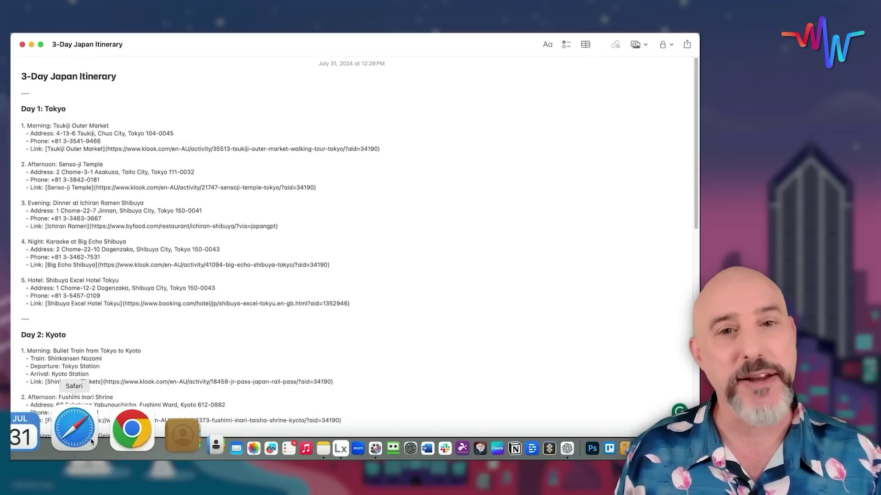
Step: Switch to Safari and insert the Wego Travel Blog picture of the pagoda and Mount Fuji from the image results beneath the note's title
{"action": "left_click", "coordinate": [86, 448]}
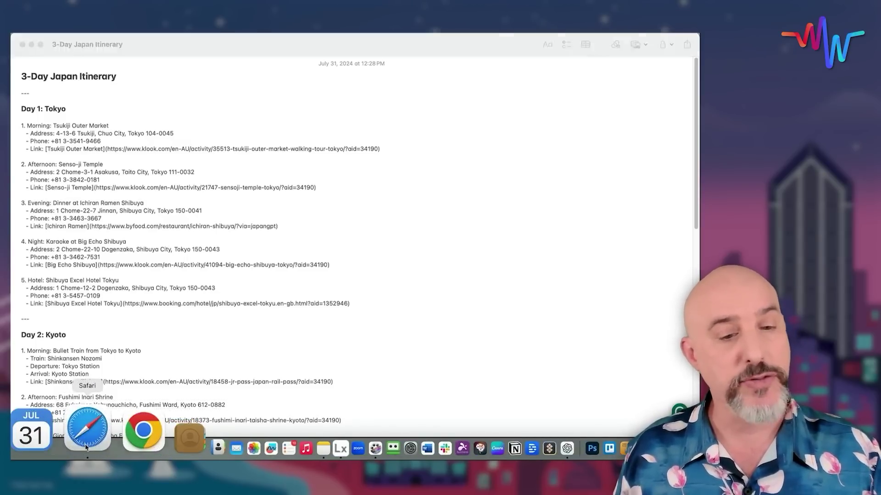
{"action": "scroll", "coordinate": [390, 201], "scroll_direction": "up", "scroll_amount": 3}
{"action": "scroll", "coordinate": [389, 200], "scroll_direction": "up", "scroll_amount": 1}
{"action": "scroll", "coordinate": [390, 200], "scroll_direction": "down", "scroll_amount": 3}
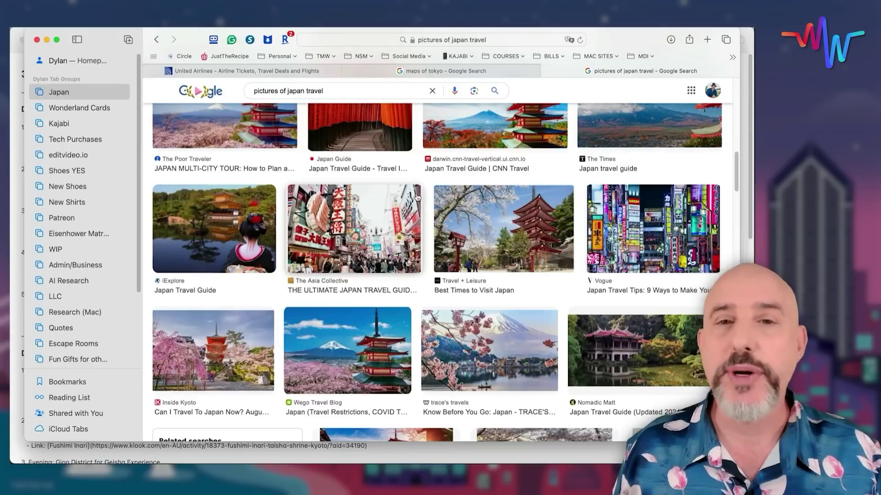
{"action": "scroll", "coordinate": [416, 197], "scroll_direction": "down", "scroll_amount": 2}
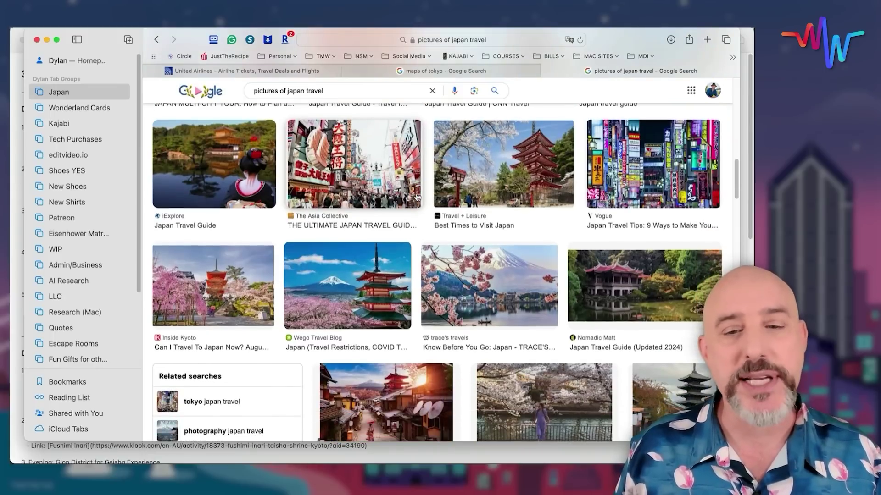
{"action": "left_click", "coordinate": [348, 303]}
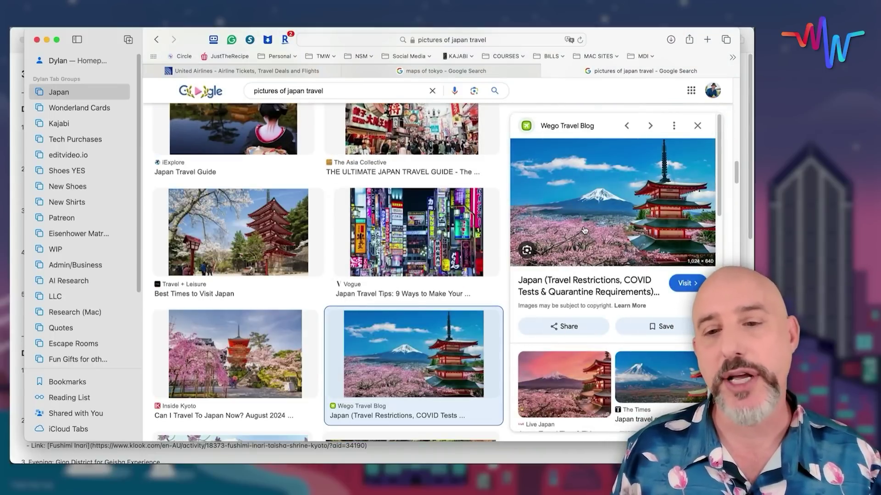
{"action": "left_click_drag", "start_coordinate": [595, 222], "coordinate": [122, 84]}
{"action": "key", "text": "super+Tab"}
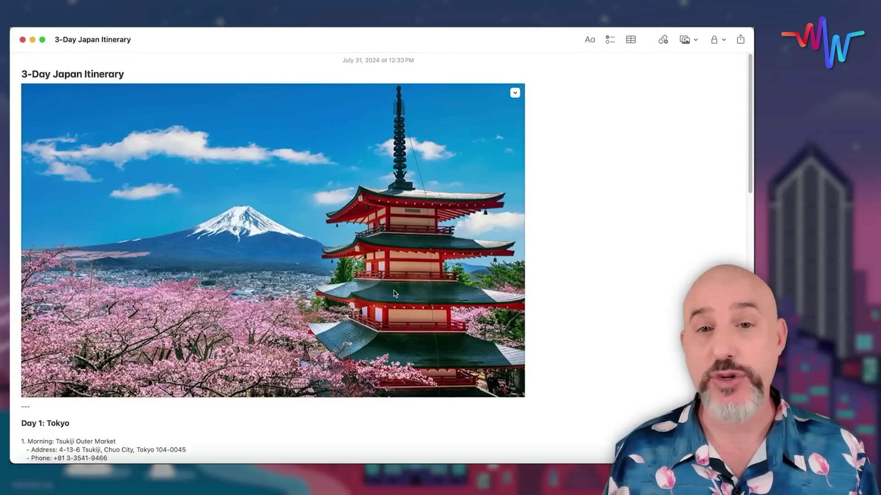
Step: Open the japan-guide.com link of the Tsukiji Outer Market entry and look over the page
{"action": "scroll", "coordinate": [394, 294], "scroll_direction": "down", "scroll_amount": 3}
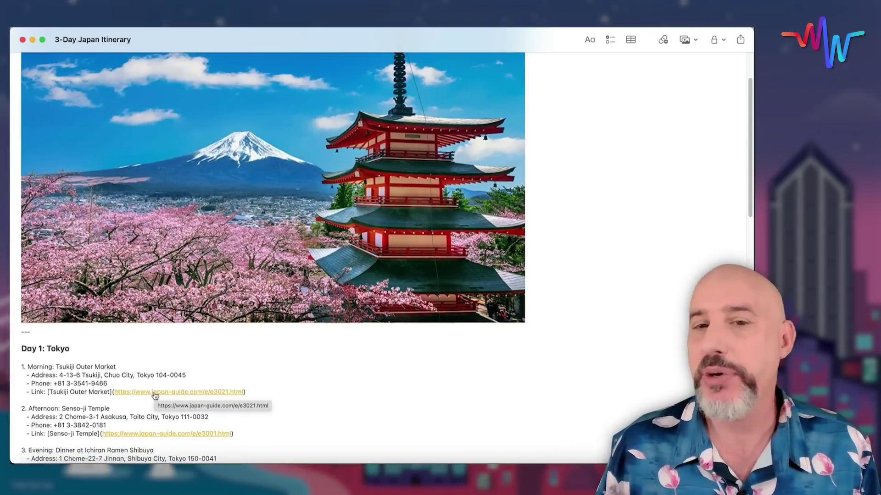
{"action": "scroll", "coordinate": [155, 395], "scroll_direction": "down", "scroll_amount": 5}
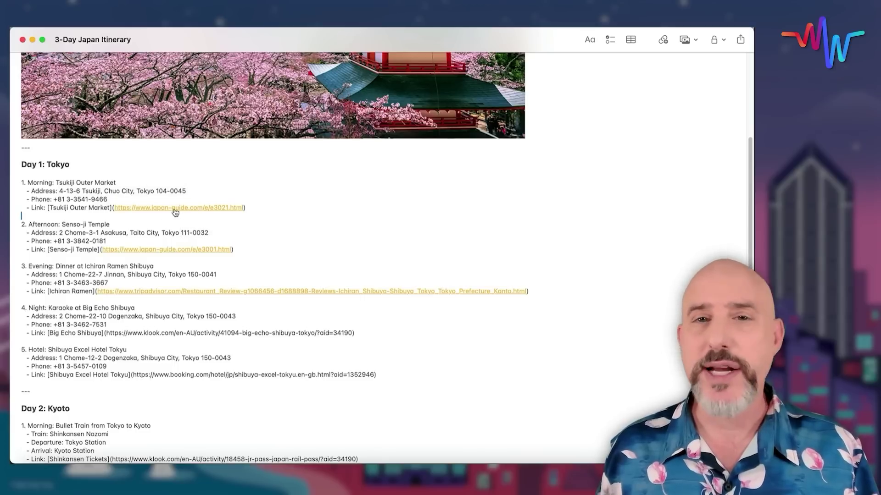
{"action": "left_click", "coordinate": [175, 209]}
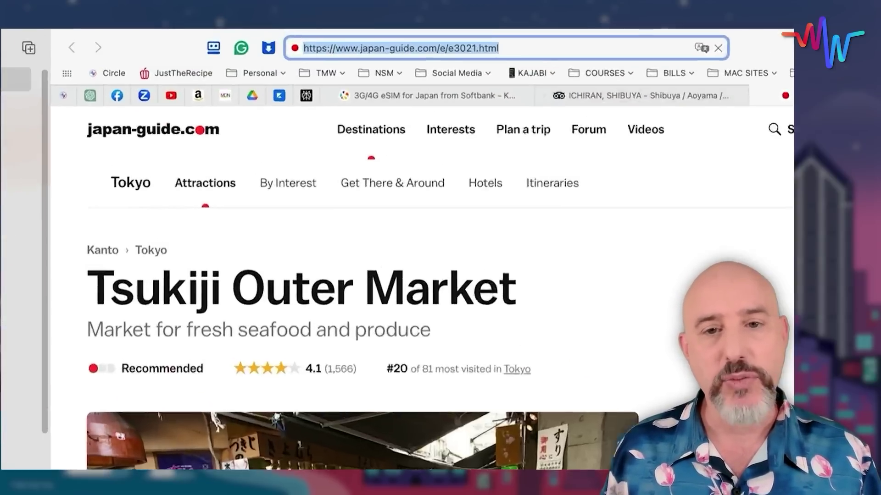
{"action": "left_click", "coordinate": [587, 50]}
{"action": "scroll", "coordinate": [459, 229], "scroll_direction": "down", "scroll_amount": 10}
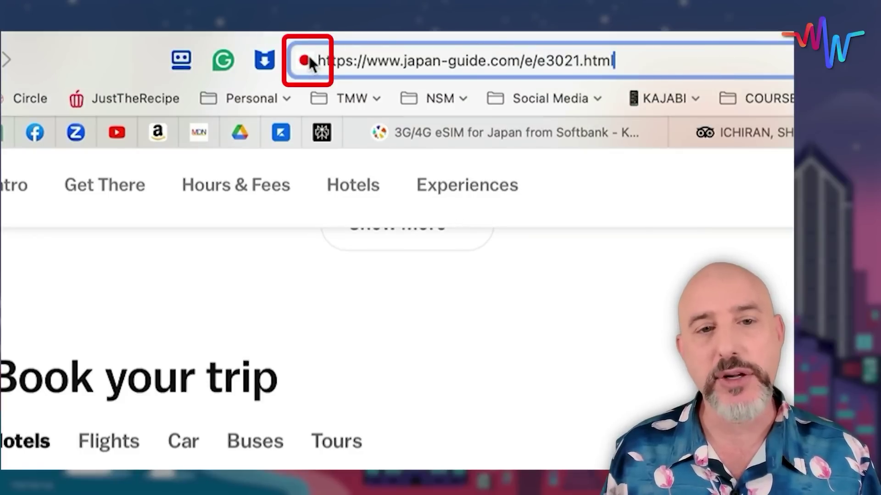
Step: Add the Tsukiji Outer Market page as a link preview below its link in the note and show the preview as Small
{"action": "left_click_drag", "start_coordinate": [309, 56], "coordinate": [154, 272]}
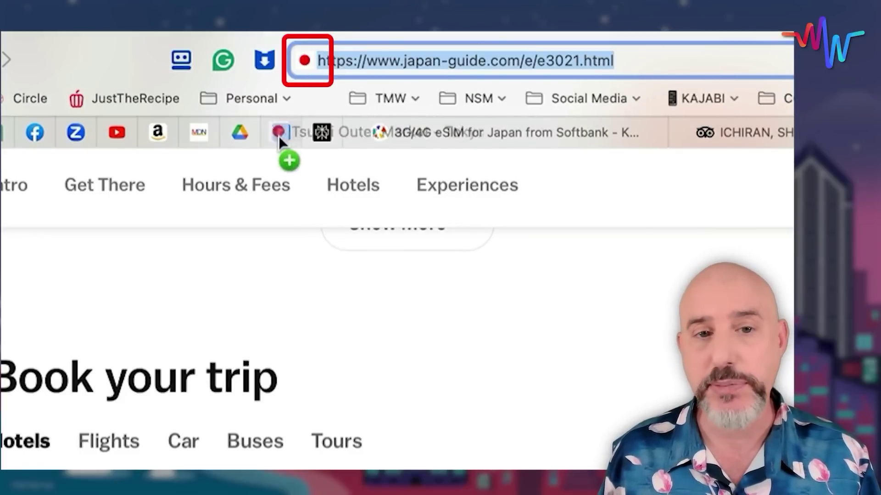
{"action": "key", "text": "super+Tab"}
{"action": "left_click_drag", "start_coordinate": [208, 159], "coordinate": [29, 216]}
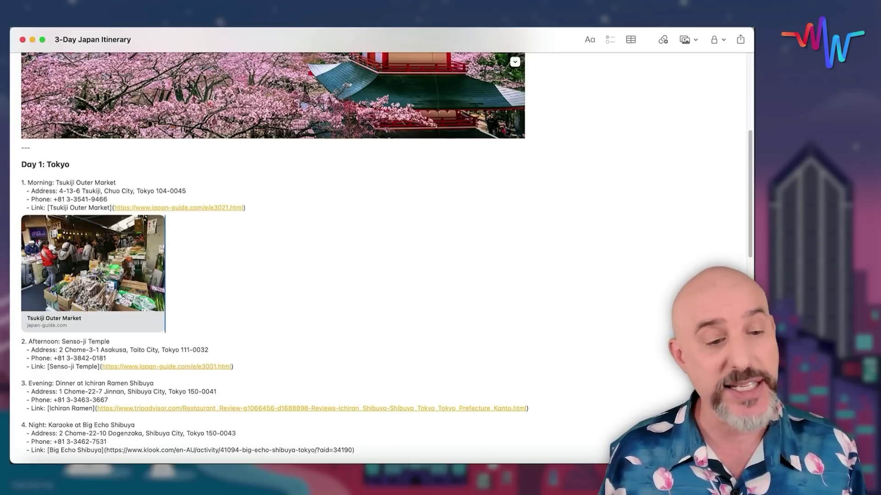
{"action": "right_click", "coordinate": [96, 276]}
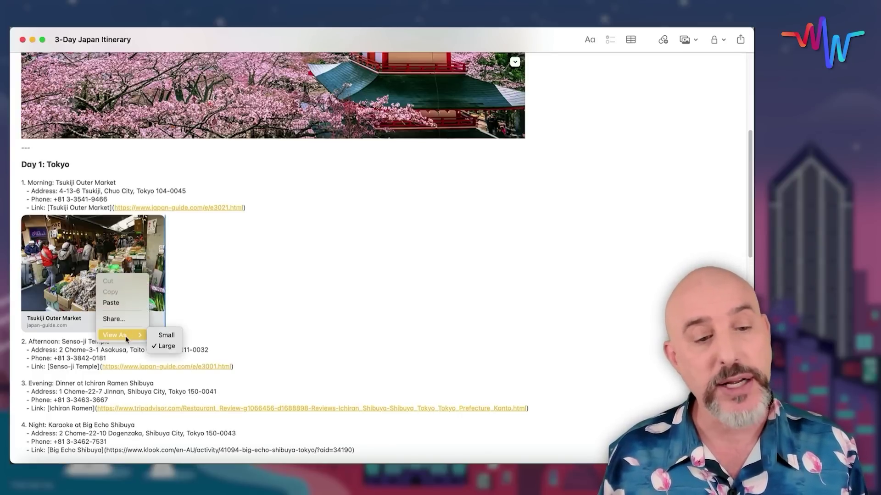
{"action": "left_click", "coordinate": [168, 335]}
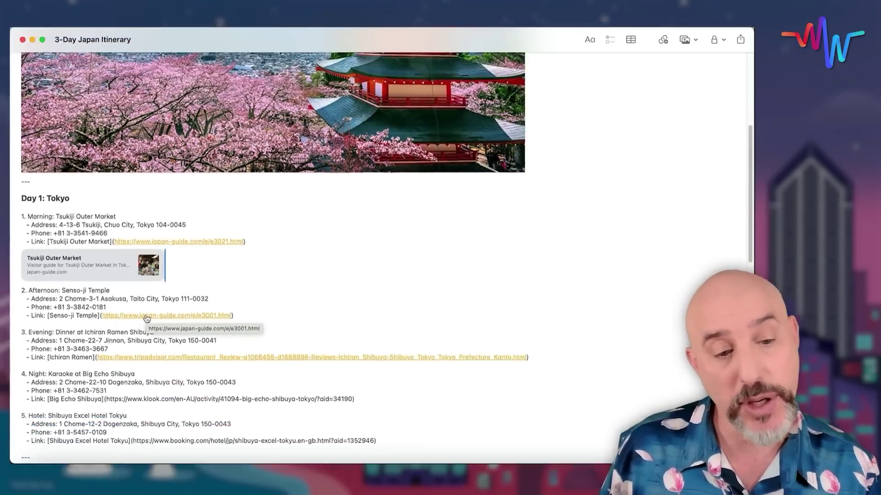
Step: Open the Senso-ji Temple link, add its page as a link preview below the link in the note, and show the preview as Small
{"action": "left_click", "coordinate": [264, 367]}
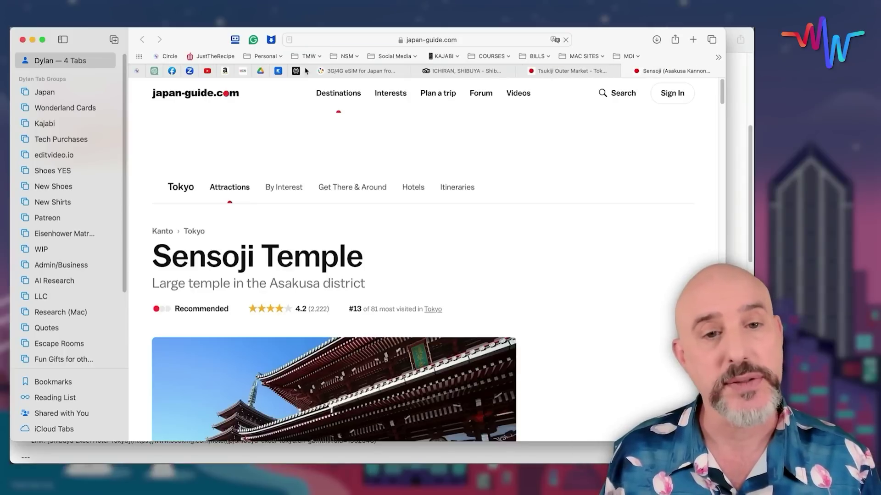
{"action": "left_click", "coordinate": [337, 41]}
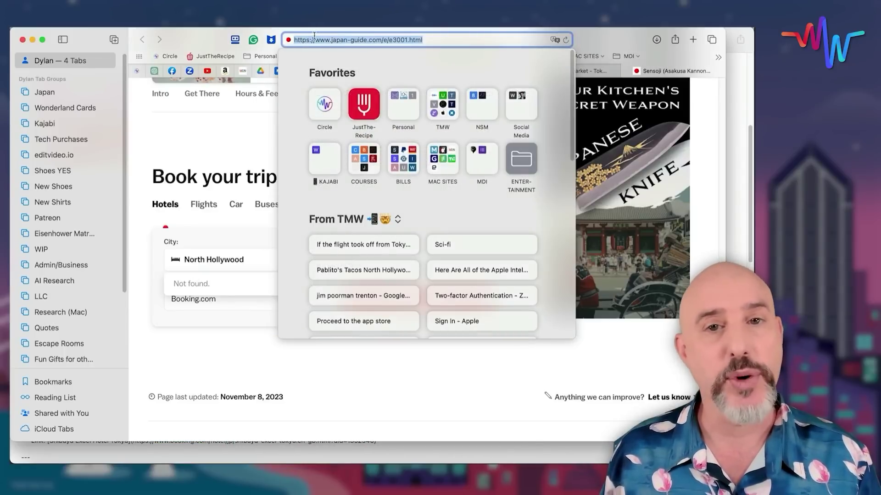
{"action": "left_click_drag", "start_coordinate": [288, 43], "coordinate": [51, 329]}
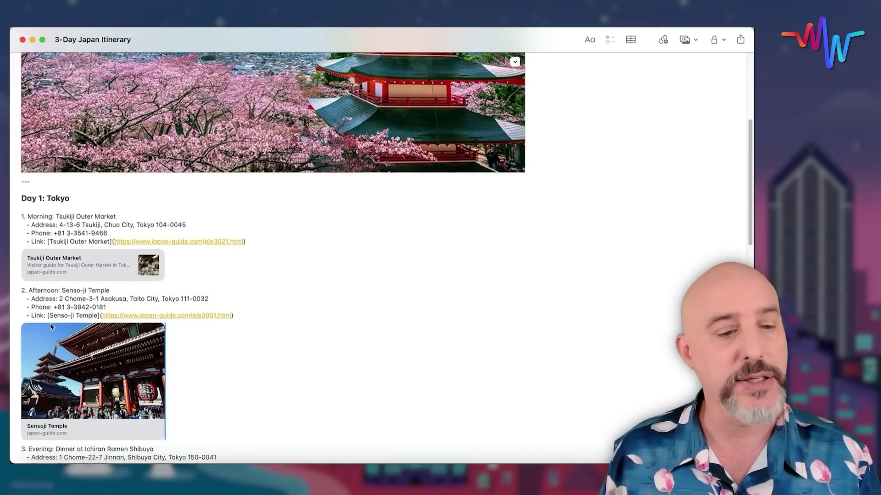
{"action": "right_click", "coordinate": [126, 396]}
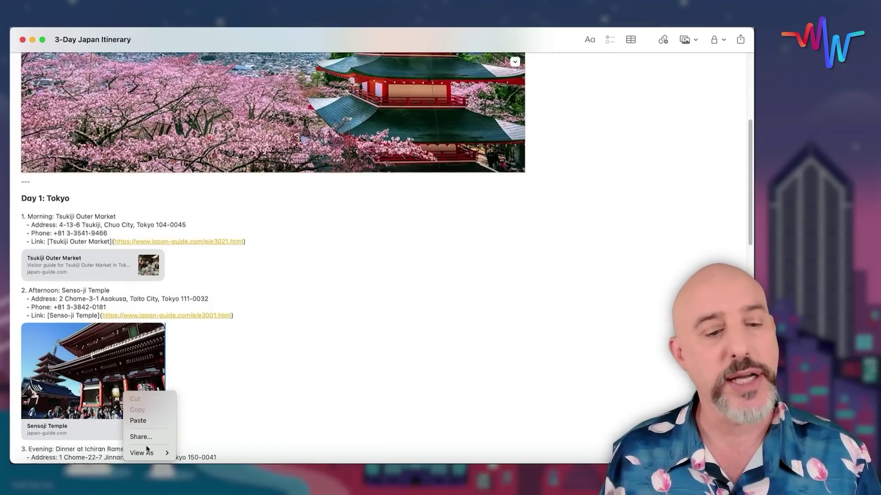
{"action": "mouse_move", "coordinate": [151, 453]}
{"action": "left_click", "coordinate": [189, 453]}
Step: Open the Ichiran Ramen Tripadvisor link, add its page as a preview below the link in the note, and show it as Small
{"action": "scroll", "coordinate": [248, 376], "scroll_direction": "down", "scroll_amount": 10}
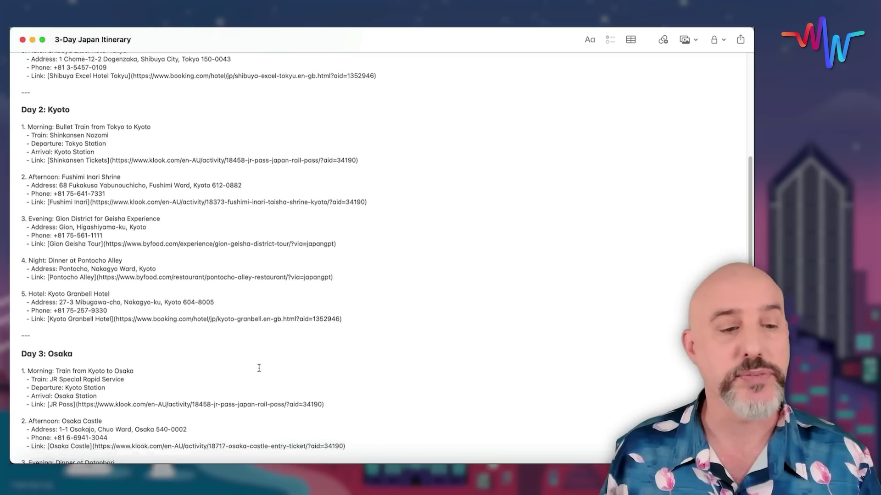
{"action": "scroll", "coordinate": [258, 368], "scroll_direction": "up", "scroll_amount": 15}
{"action": "scroll", "coordinate": [259, 370], "scroll_direction": "down", "scroll_amount": 5}
{"action": "scroll", "coordinate": [259, 371], "scroll_direction": "down", "scroll_amount": 3}
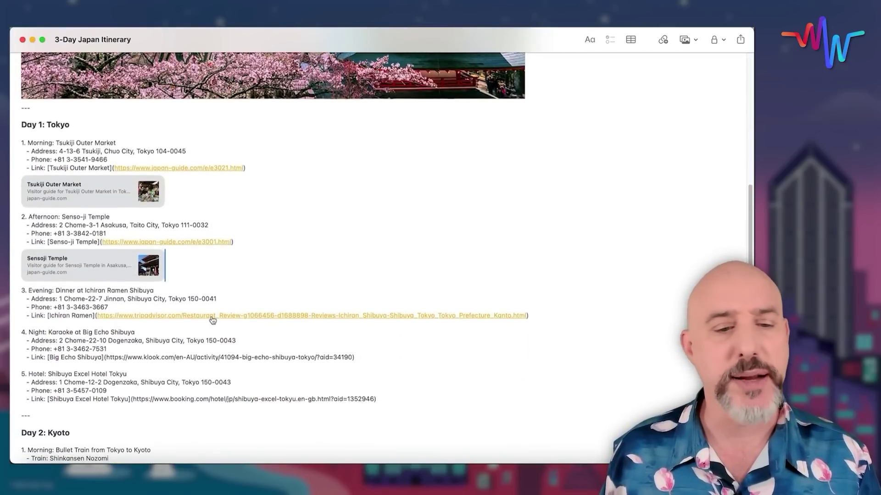
{"action": "left_click", "coordinate": [212, 320]}
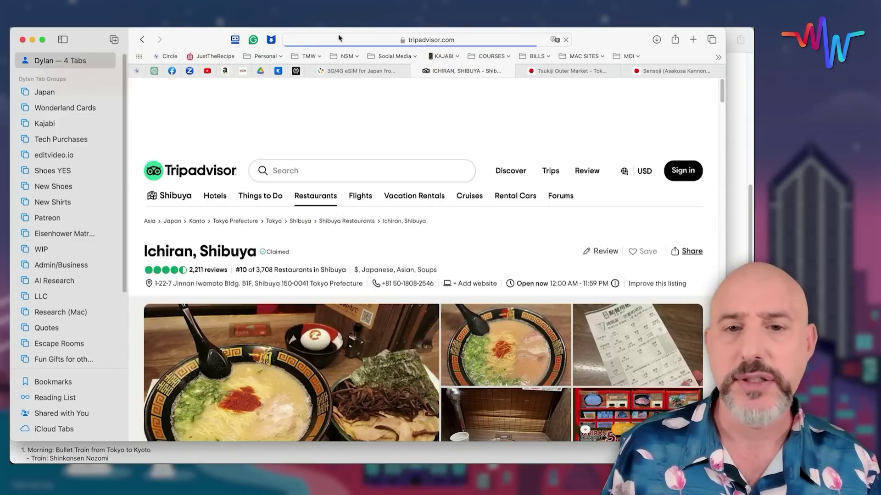
{"action": "left_click_drag", "start_coordinate": [290, 42], "coordinate": [47, 324]}
{"action": "scroll", "coordinate": [147, 369], "scroll_direction": "down", "scroll_amount": 2}
{"action": "right_click", "coordinate": [123, 352]}
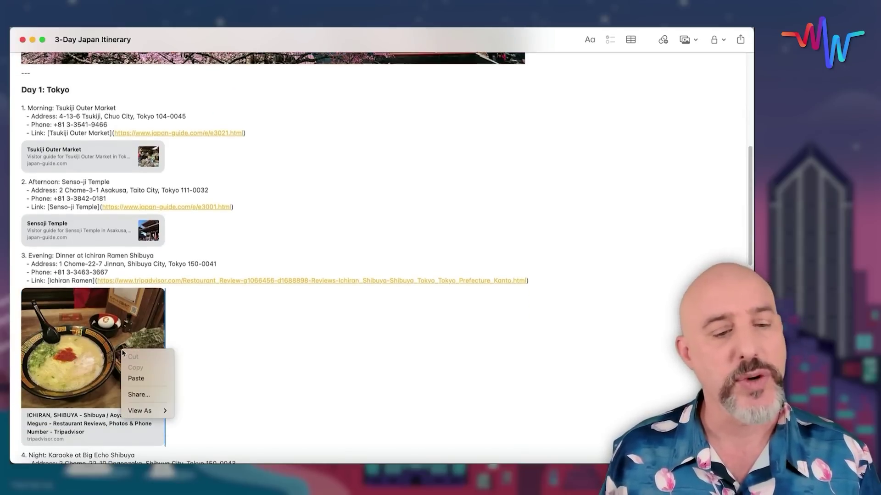
{"action": "left_click", "coordinate": [186, 409]}
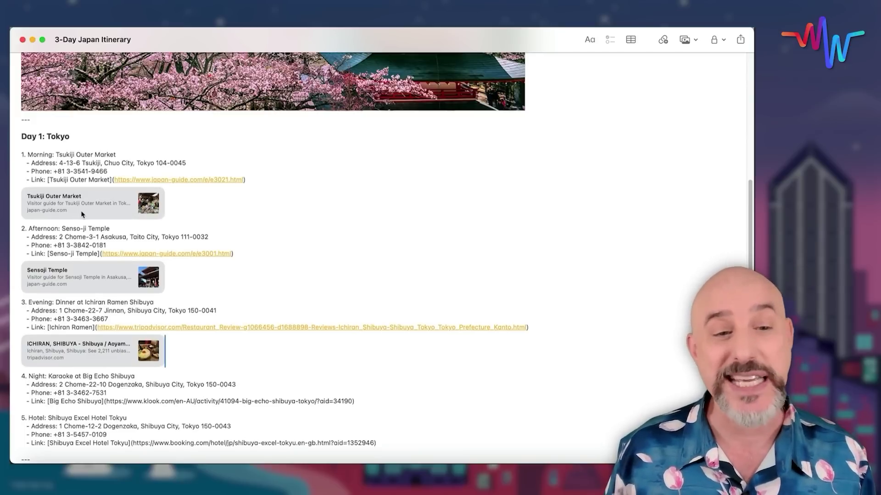
{"action": "scroll", "coordinate": [83, 214], "scroll_direction": "down", "scroll_amount": 2}
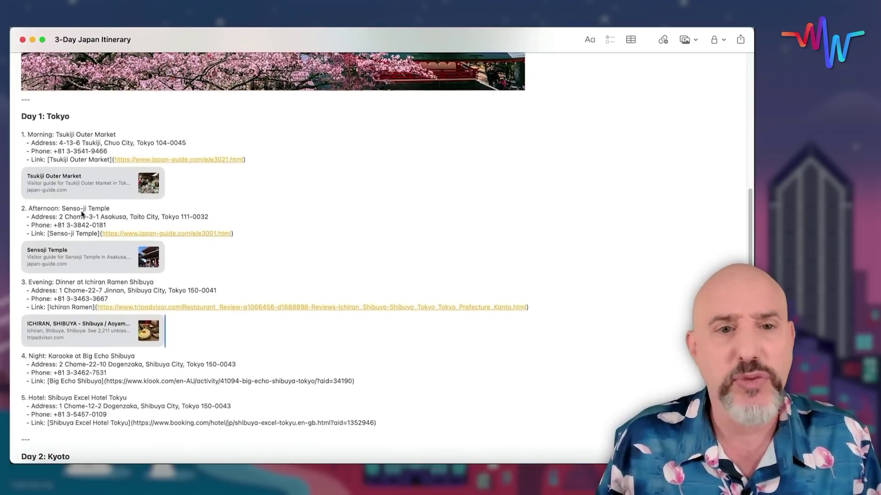
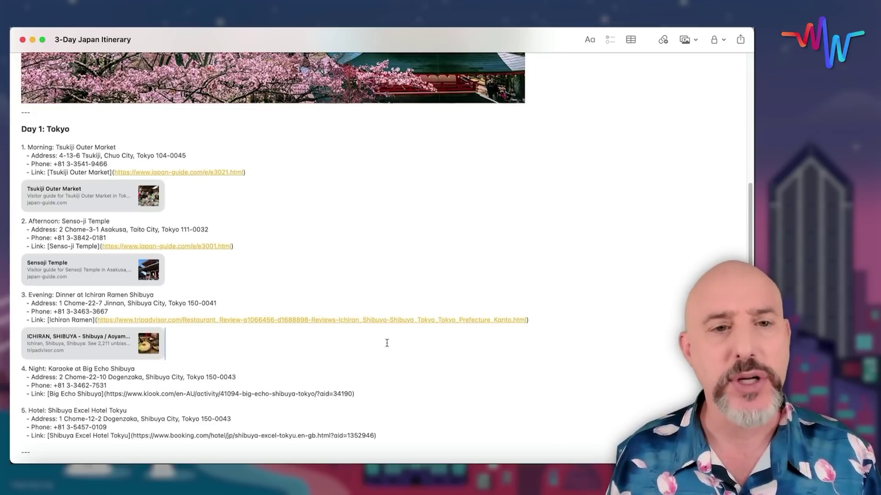
Step: Switch to Safari and copy the 22places Kyoto map from the "map of kyoto" image results
{"action": "left_click", "coordinate": [78, 454]}
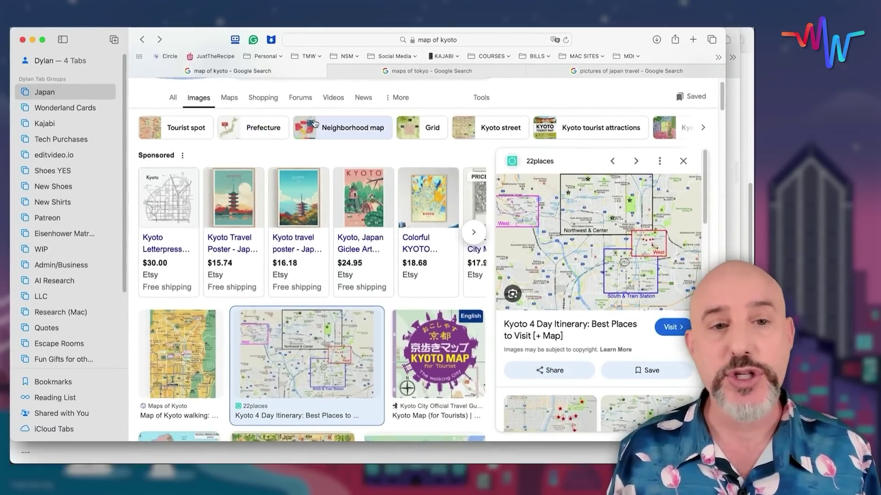
{"action": "scroll", "coordinate": [384, 89], "scroll_direction": "up", "scroll_amount": 2}
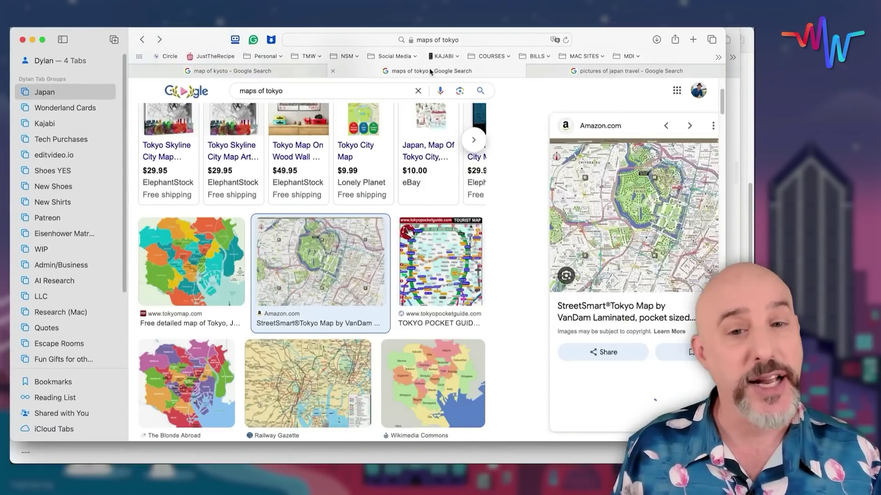
{"action": "left_click", "coordinate": [410, 72]}
{"action": "left_click", "coordinate": [250, 70]}
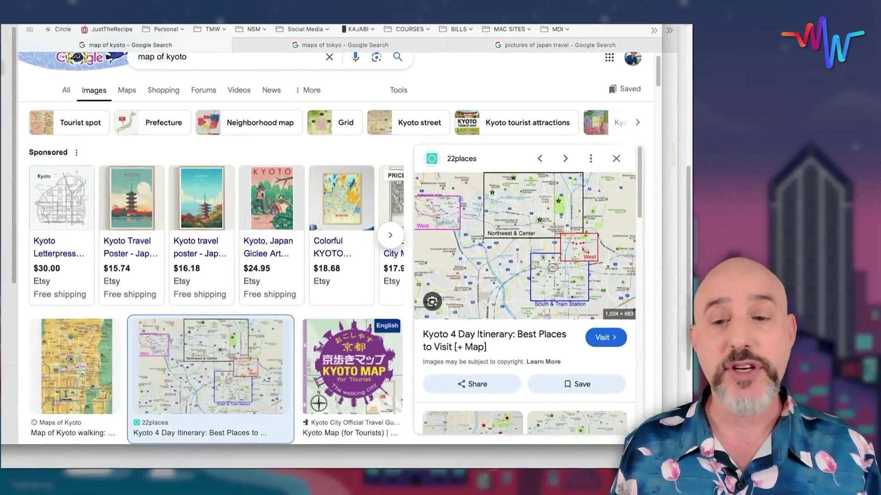
{"action": "right_click", "coordinate": [560, 211]}
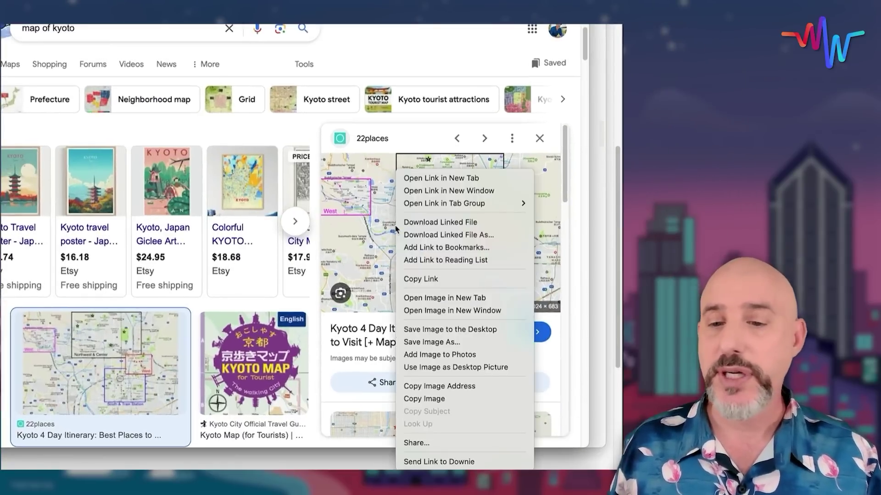
{"action": "left_click", "coordinate": [424, 399]}
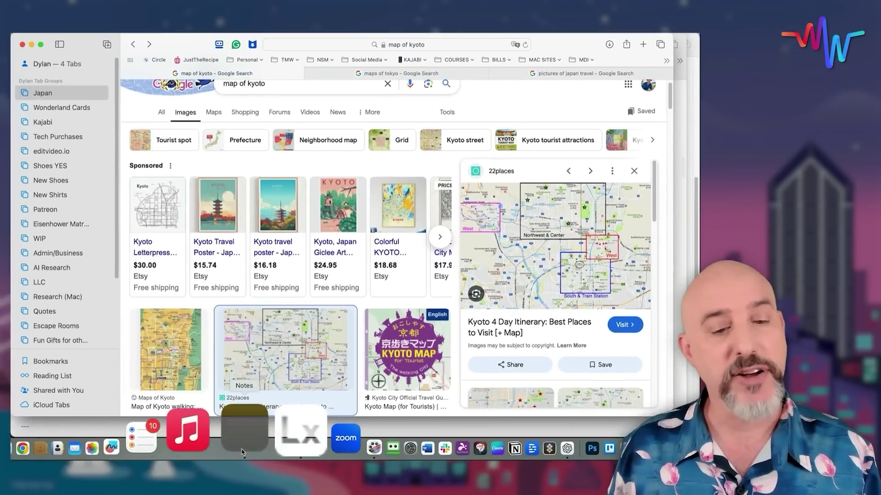
Step: Switch back to Notes and paste the copied Kyoto map on a new line after the last guidebook at the note's end
{"action": "left_click", "coordinate": [164, 463]}
{"action": "scroll", "coordinate": [221, 310], "scroll_direction": "down", "scroll_amount": 2}
{"action": "scroll", "coordinate": [220, 306], "scroll_direction": "up", "scroll_amount": 3}
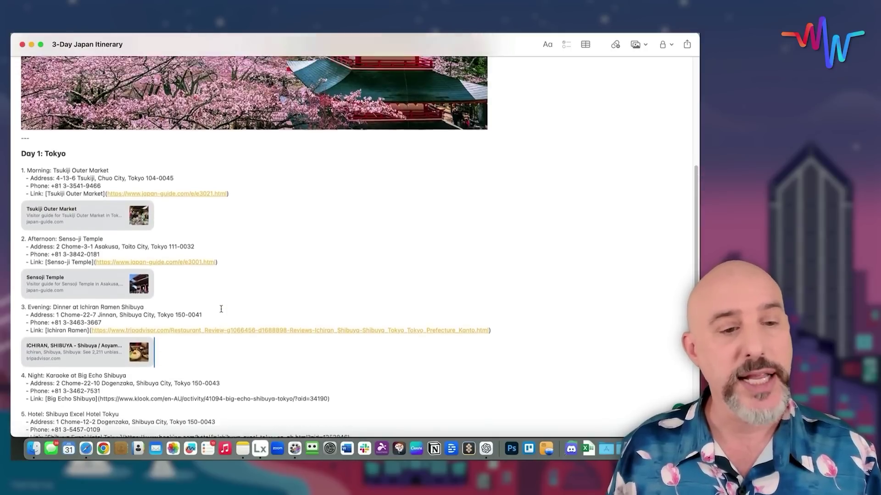
{"action": "scroll", "coordinate": [220, 306], "scroll_direction": "down", "scroll_amount": 15}
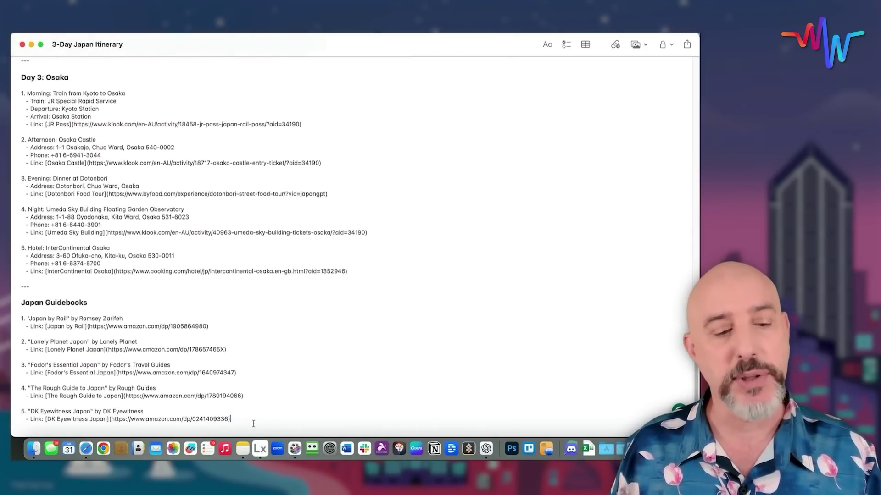
{"action": "key", "text": "Return"}
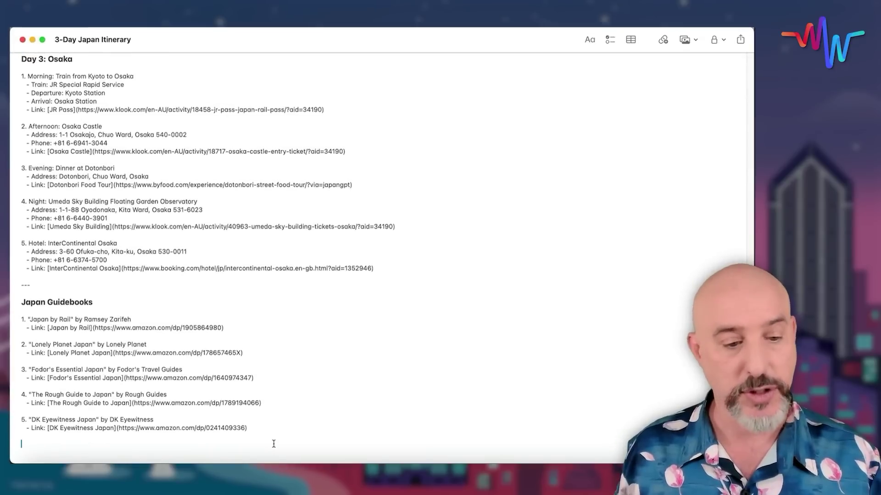
{"action": "key", "text": "super+v"}
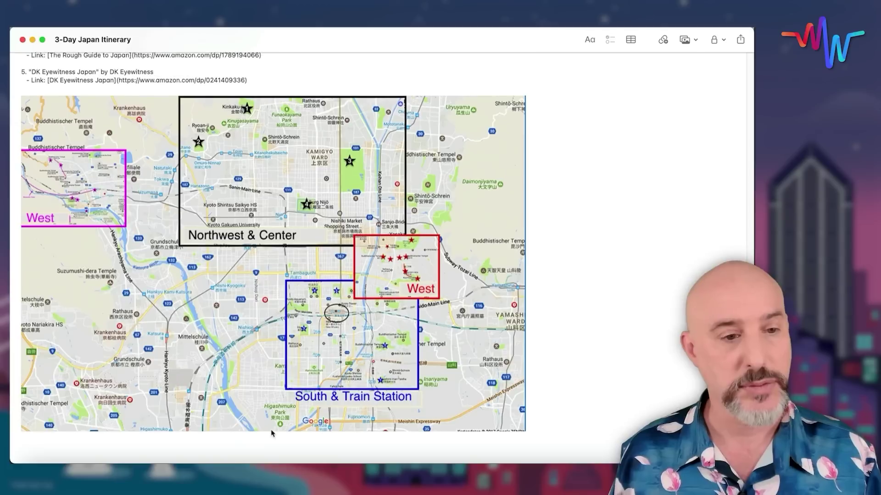
Step: Insert the Amazon.com StreetSmart Tokyo map from Safari's "maps of tokyo" image results below the Kyoto map in the note
{"action": "key", "text": "super+Tab"}
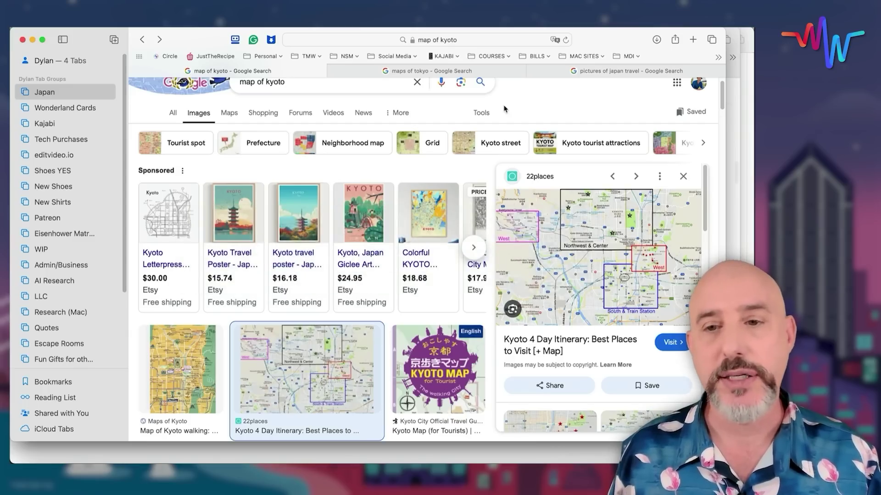
{"action": "left_click", "coordinate": [475, 74]}
{"action": "left_click_drag", "start_coordinate": [571, 213], "coordinate": [607, 356]}
{"action": "key", "text": "super+Tab"}
{"action": "scroll", "coordinate": [609, 357], "scroll_direction": "down", "scroll_amount": 8}
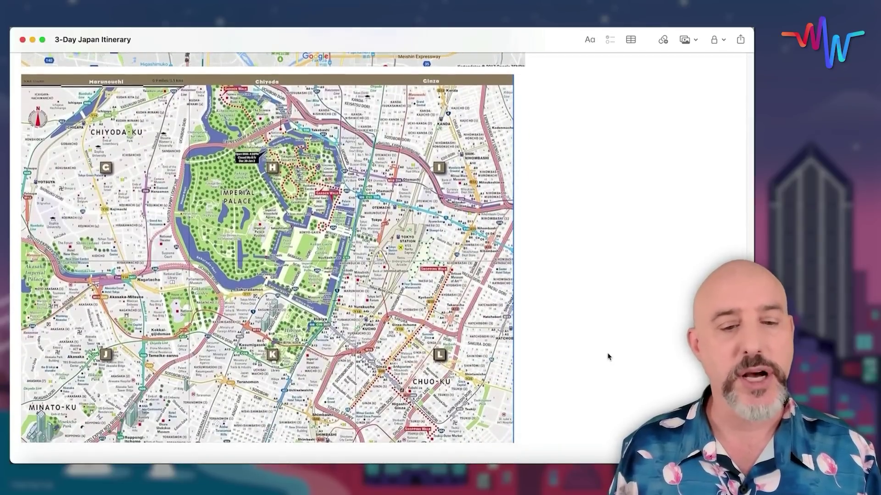
{"action": "scroll", "coordinate": [608, 356], "scroll_direction": "up", "scroll_amount": 6}
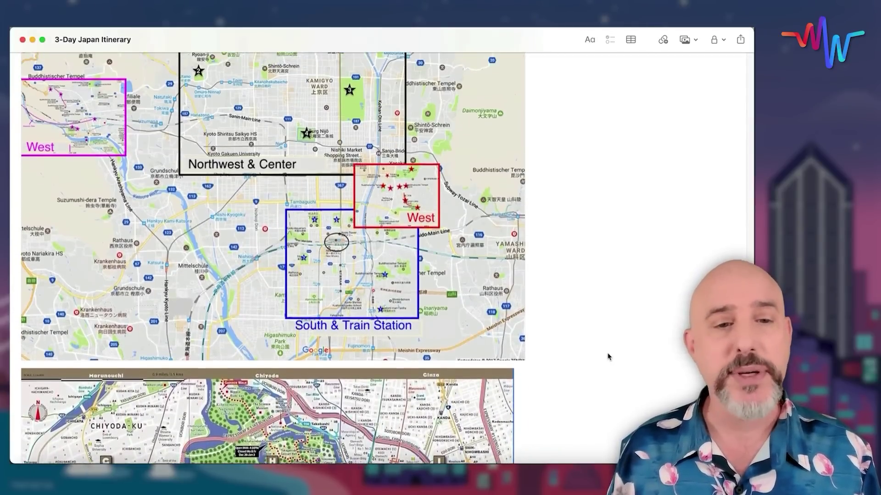
{"action": "scroll", "coordinate": [609, 356], "scroll_direction": "up", "scroll_amount": 3}
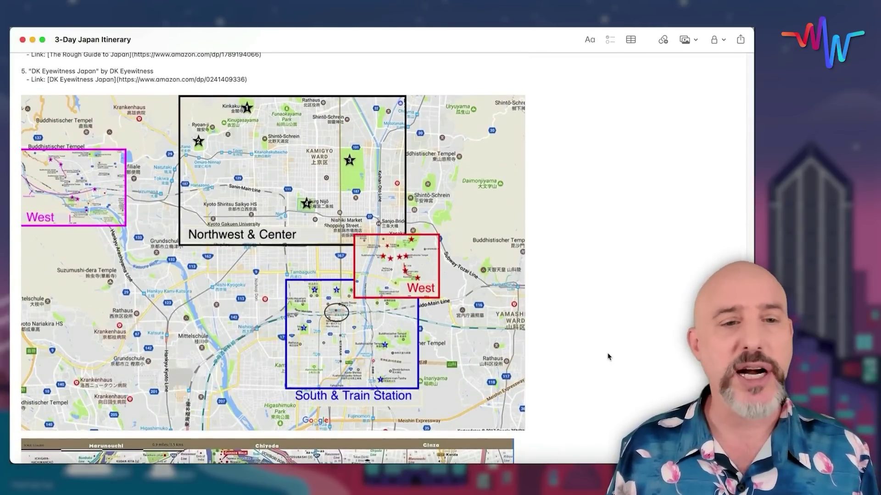
Step: Share the note for collaboration through Messages with the comment "I can't wait for this Japan trip, check out our itinerary."
{"action": "scroll", "coordinate": [609, 357], "scroll_direction": "up", "scroll_amount": 15}
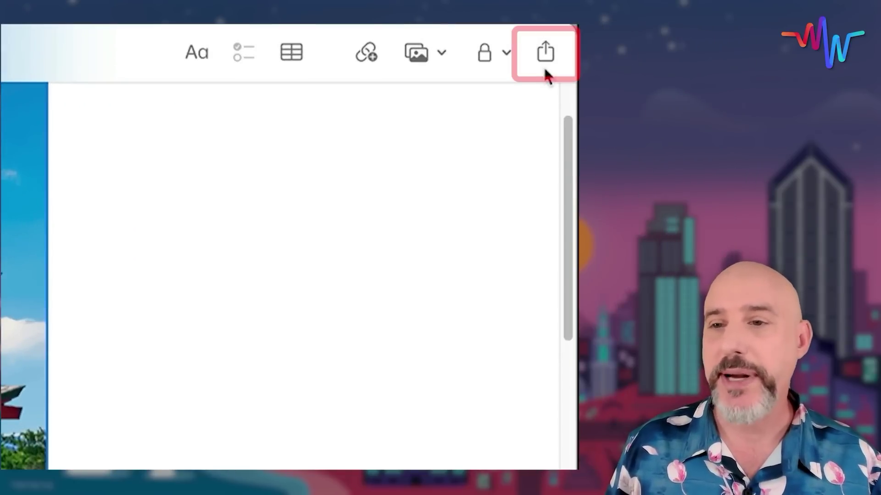
{"action": "left_click", "coordinate": [545, 54]}
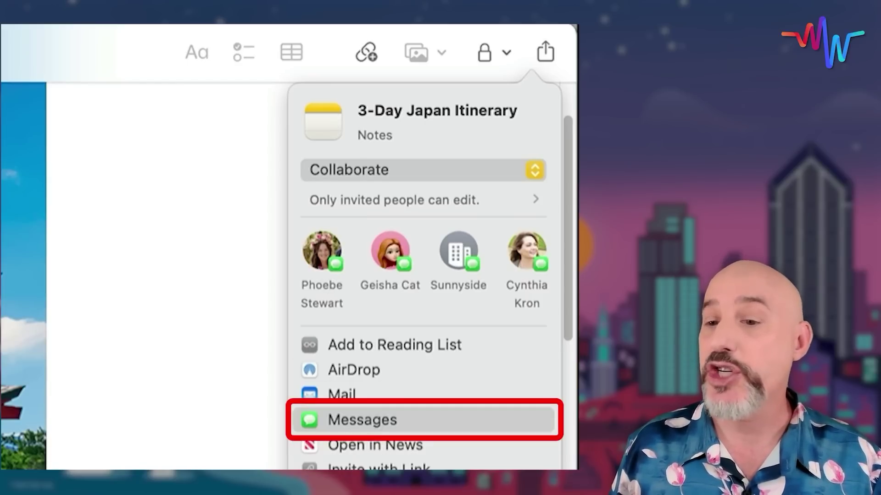
{"action": "left_click", "coordinate": [372, 419]}
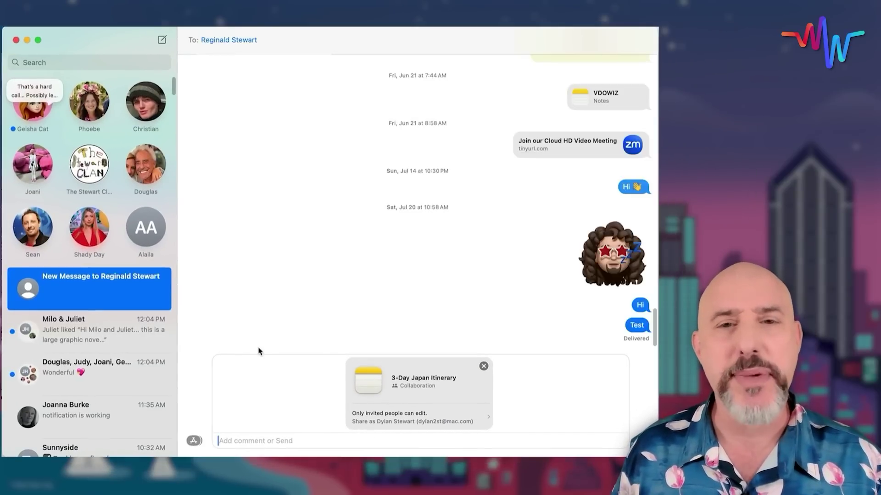
{"action": "type", "text": "I can't wait for this Japan trip, check out our itinerary."}
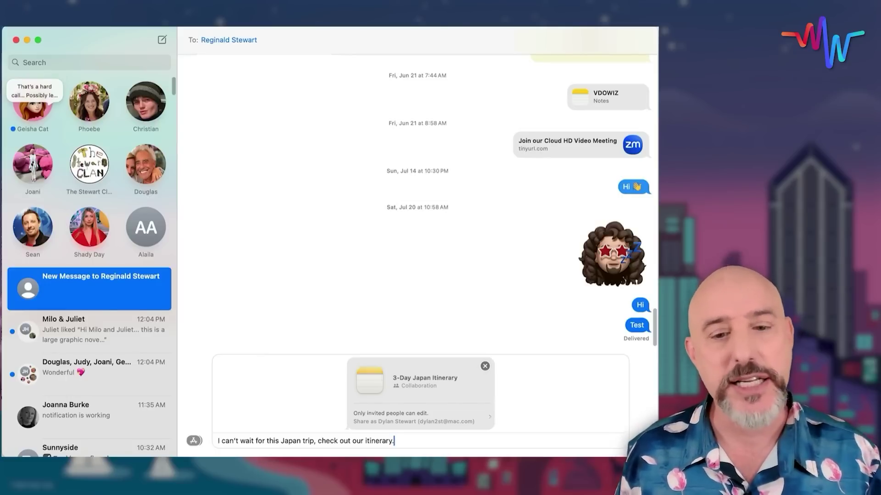
{"action": "key", "text": "Return"}
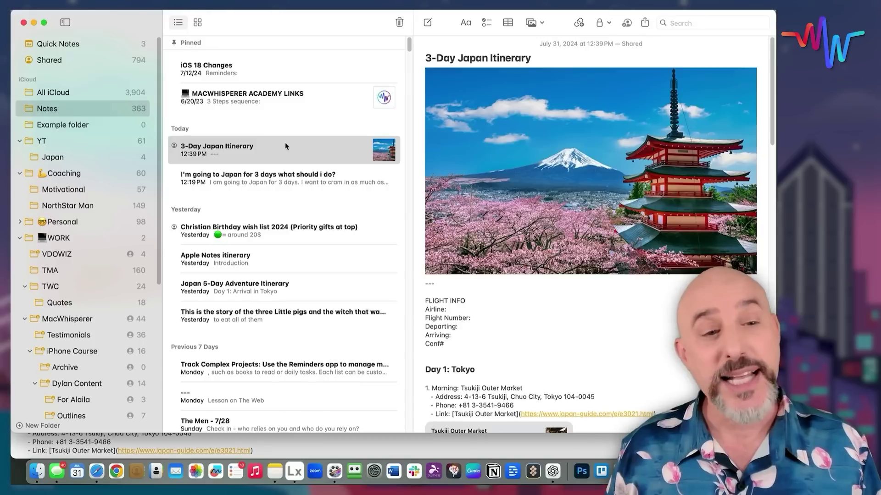
Step: Look through the Japanese Restaurants, Japanese Hotels and Japanese Phrases notes in the Japan folder
{"action": "left_click", "coordinate": [67, 157]}
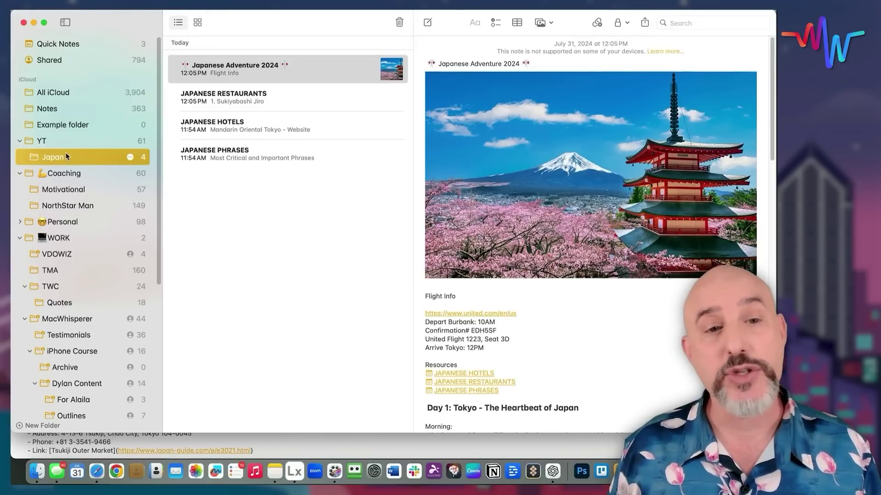
{"action": "left_click", "coordinate": [212, 103]}
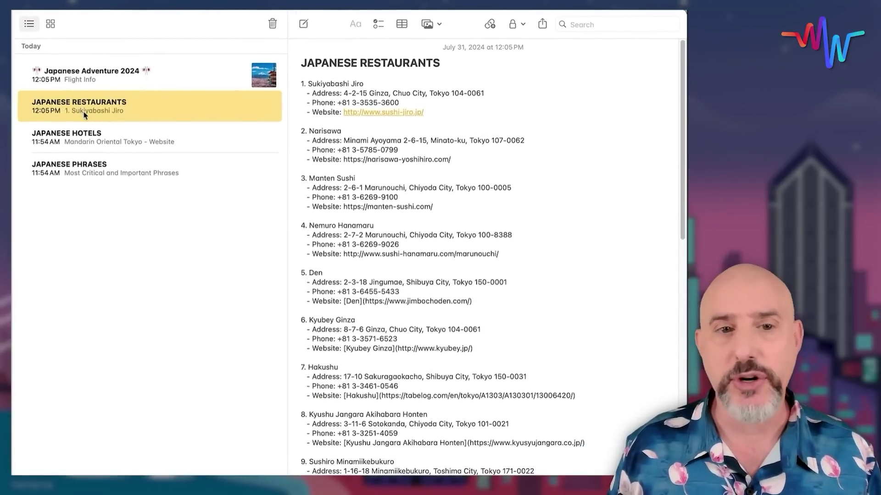
{"action": "left_click", "coordinate": [86, 134]}
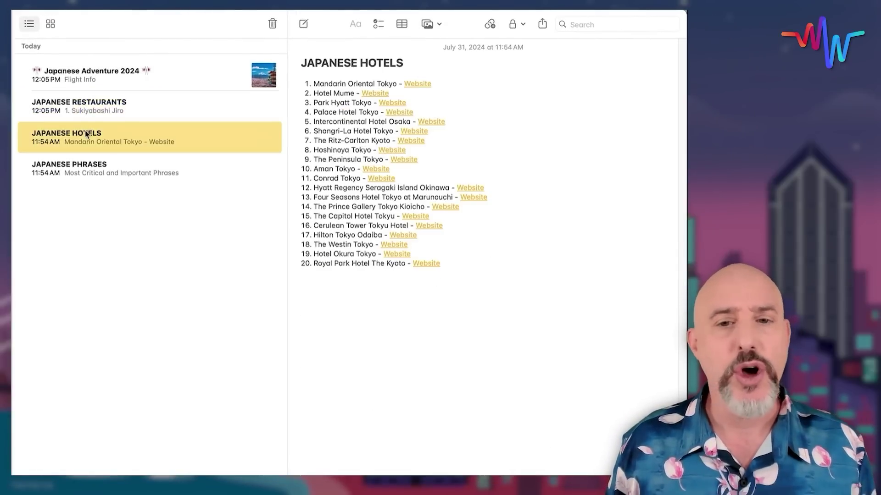
{"action": "left_click", "coordinate": [81, 168]}
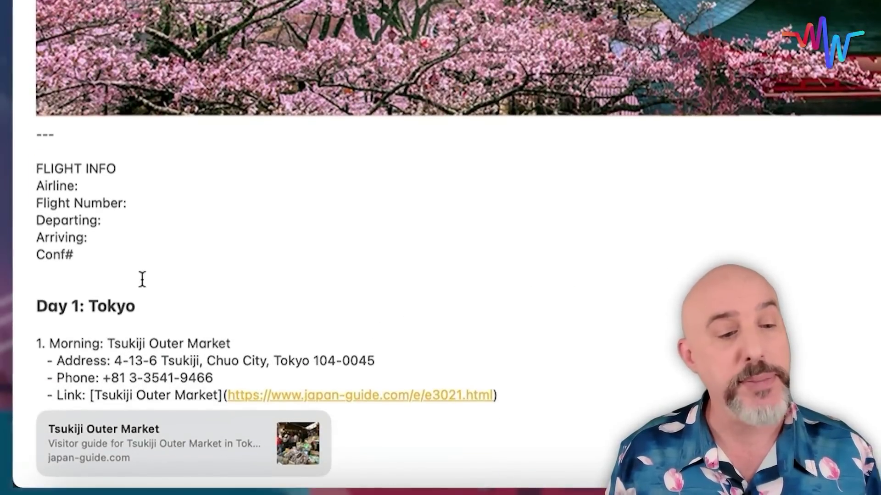
Step: Add a "RESOURCES:" line with an empty line below it between the flight info and the "Day 1: Tokyo" heading
{"action": "left_click", "coordinate": [82, 402]}
{"action": "key", "text": "Return"}
{"action": "type", "text": "RESOURCES"}
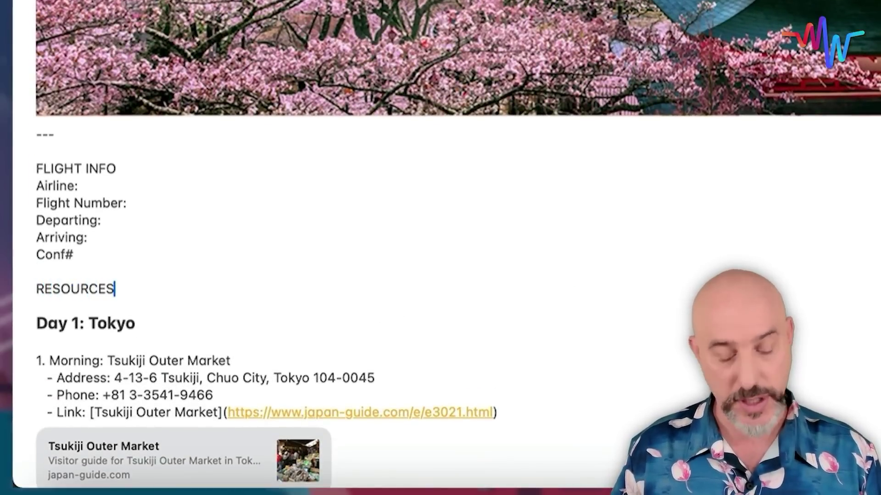
{"action": "type", "text": ":"}
{"action": "key", "text": "Return"}
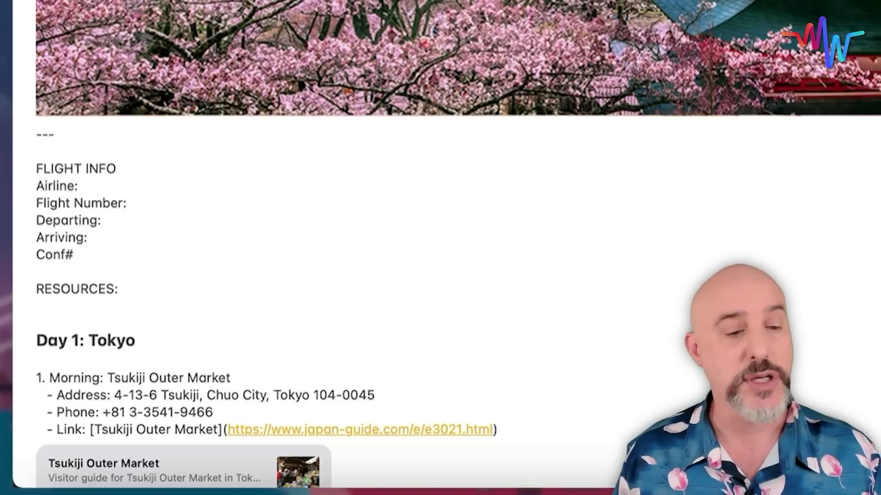
{"action": "right_click", "coordinate": [47, 307]}
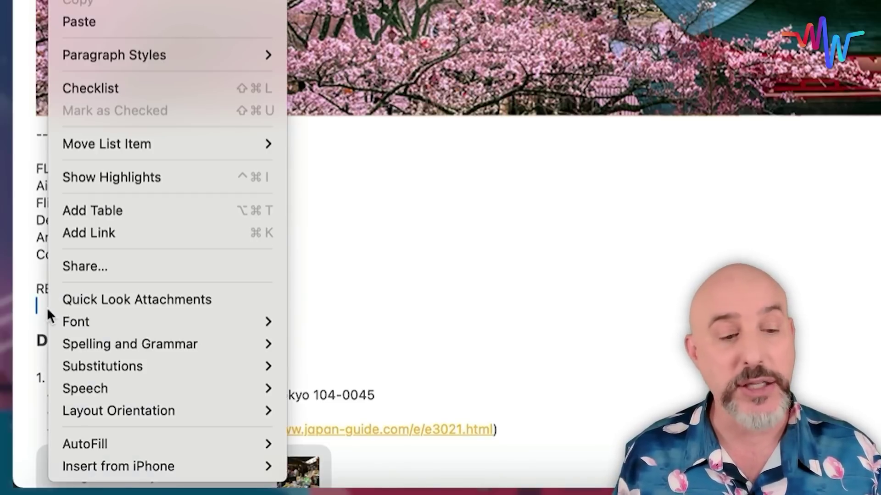
{"action": "left_click", "coordinate": [80, 235]}
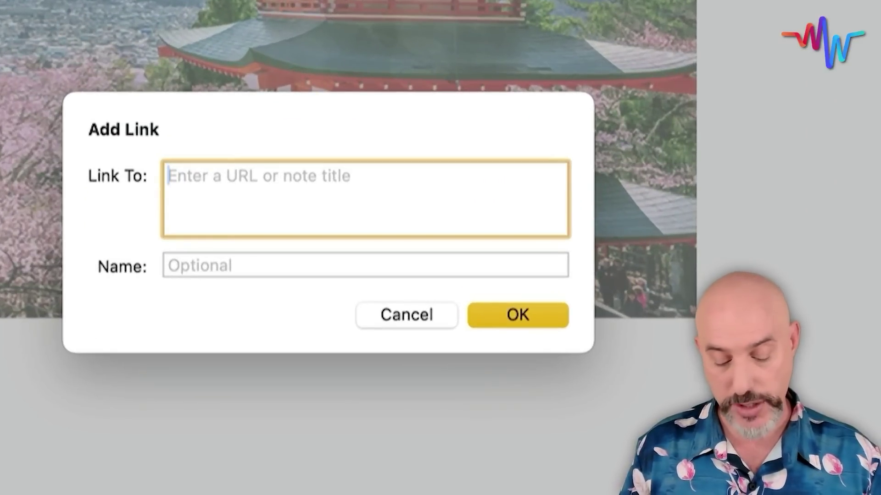
{"action": "type", "text": "Ja"}
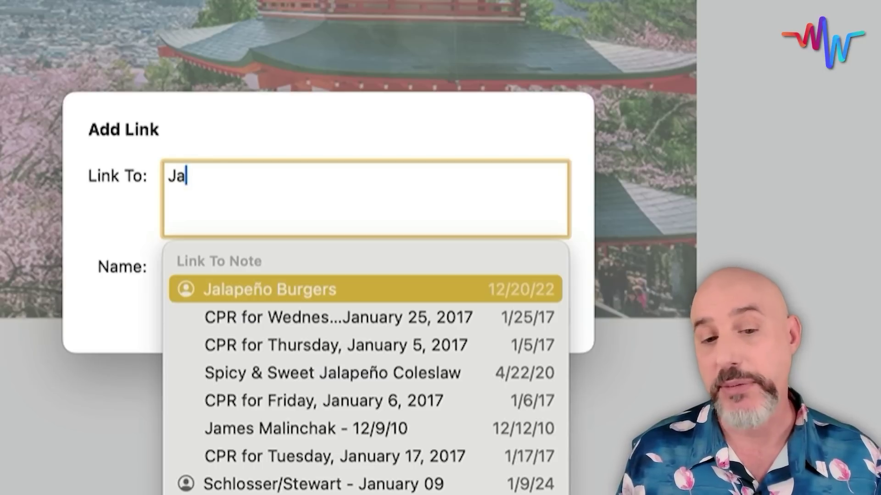
{"action": "key", "text": "Escape"}
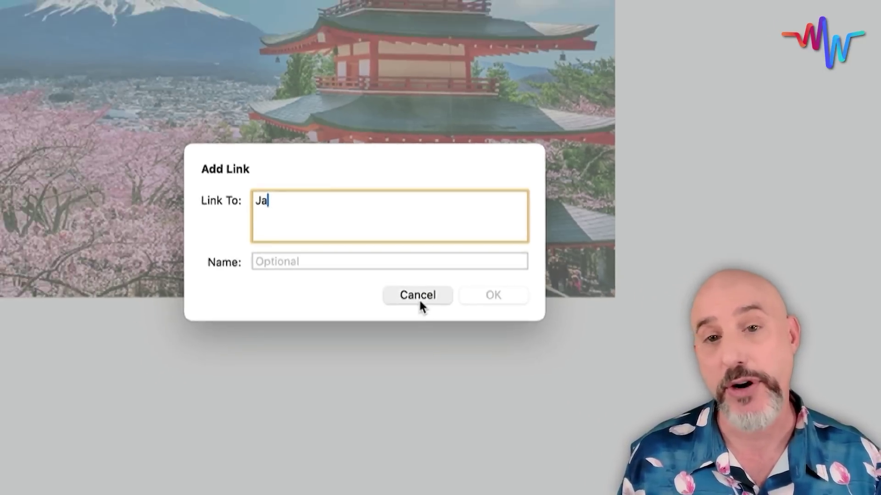
{"action": "left_click", "coordinate": [406, 315]}
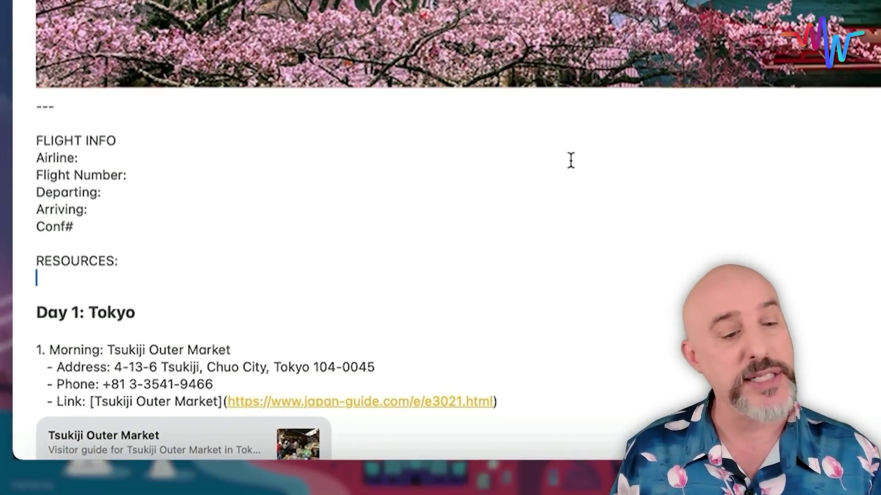
Step: Insert links to the JAPANESE PHRASES, JAPANESE HOTELS and JAPANESE RESTAURANTS notes on separate lines under "RESOURCES:"
{"action": "type", "text": ">>"}
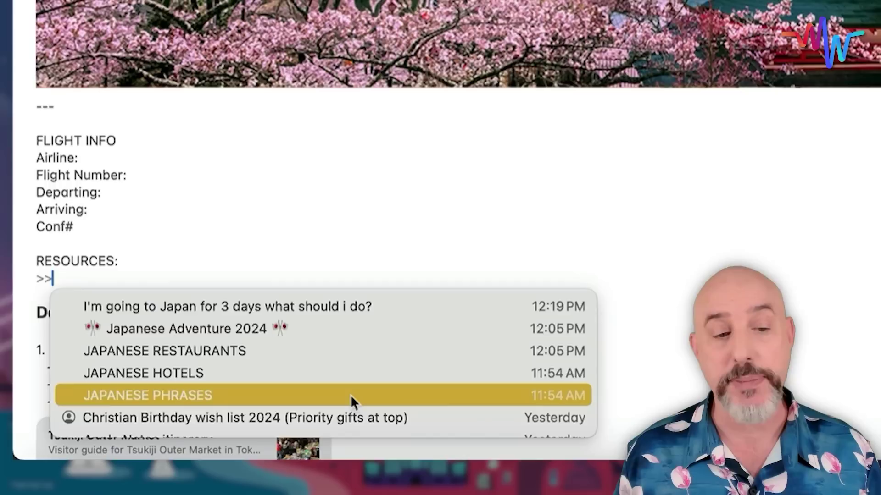
{"action": "left_click", "coordinate": [350, 394]}
{"action": "key", "text": "Return"}
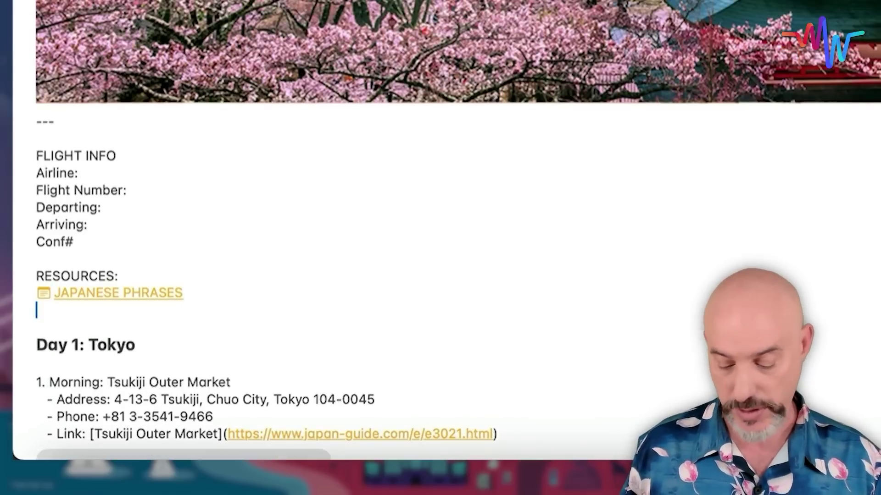
{"action": "type", "text": ">>"}
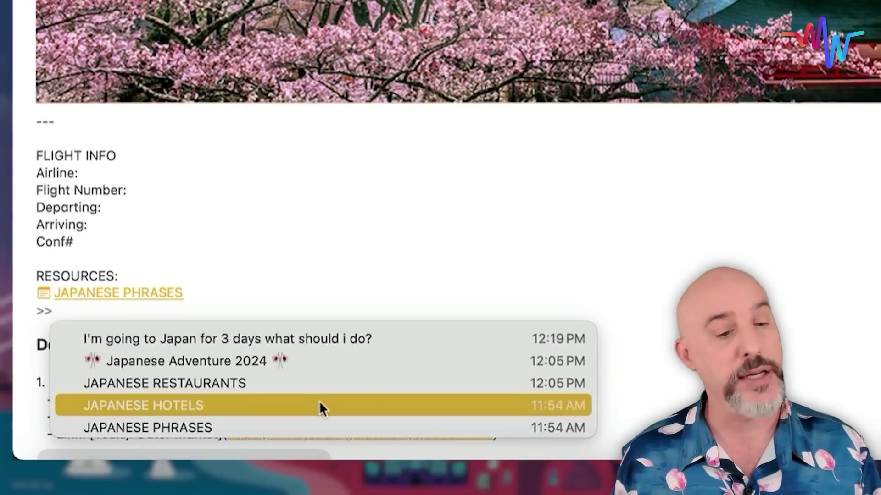
{"action": "left_click", "coordinate": [323, 408]}
{"action": "key", "text": "Return"}
{"action": "type", "text": ">>"}
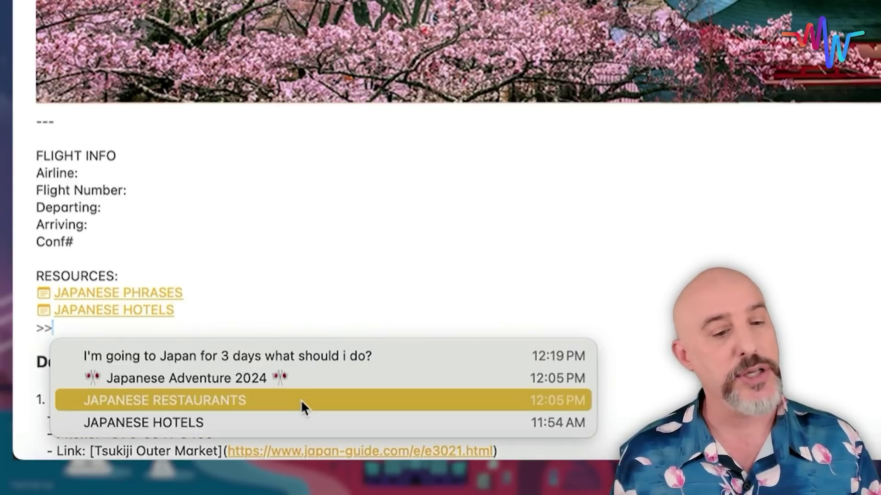
{"action": "left_click", "coordinate": [300, 401]}
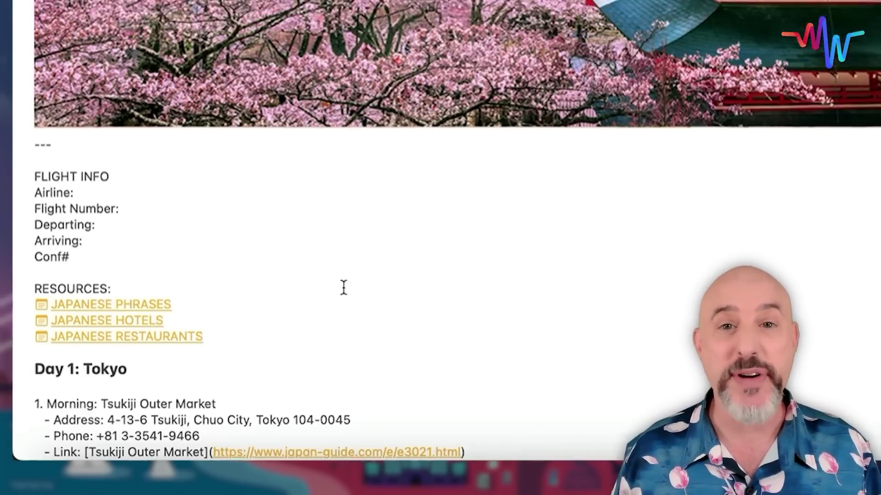
Step: Add a link to the "Karaoke songs" note on a new line below the Big Echo Shibuya link in Day 1
{"action": "scroll", "coordinate": [189, 371], "scroll_direction": "down", "scroll_amount": 1}
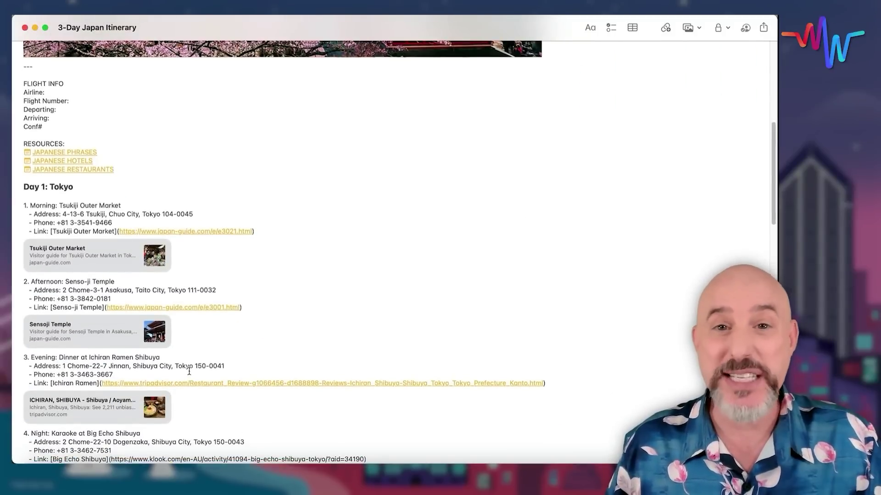
{"action": "scroll", "coordinate": [189, 371], "scroll_direction": "down", "scroll_amount": 2}
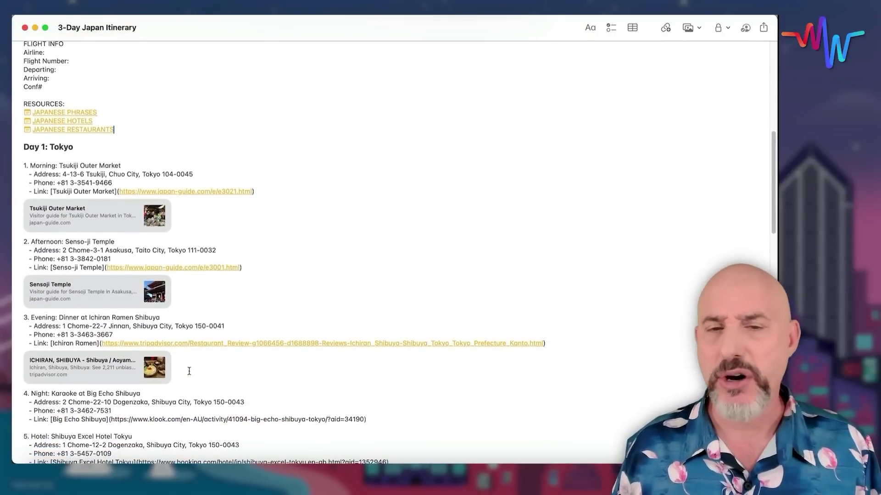
{"action": "scroll", "coordinate": [189, 371], "scroll_direction": "down", "scroll_amount": 3}
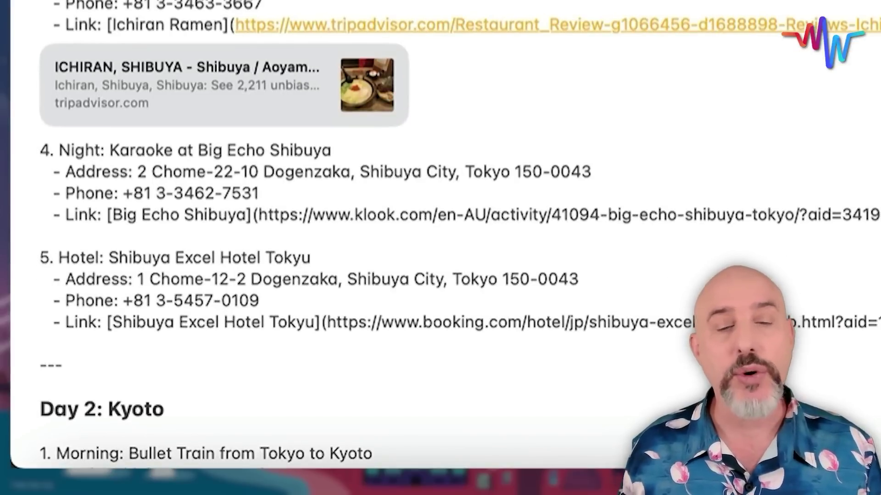
{"action": "key", "text": "Return"}
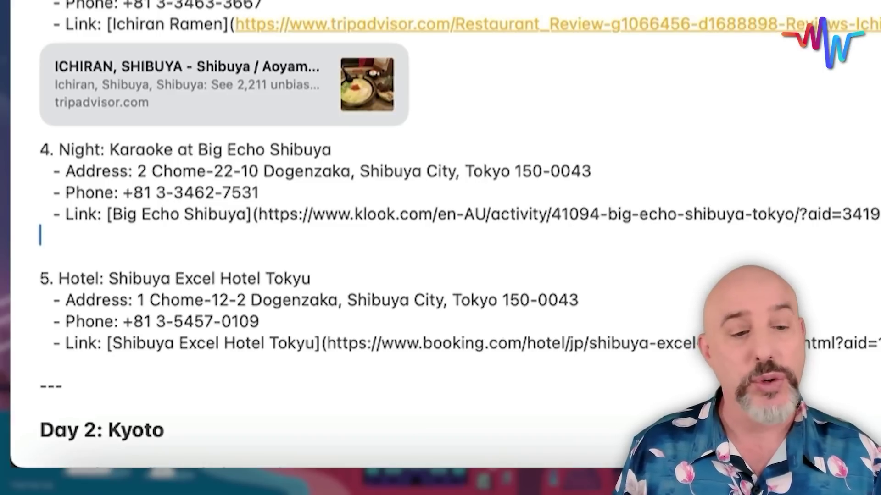
{"action": "type", "text": ">>"}
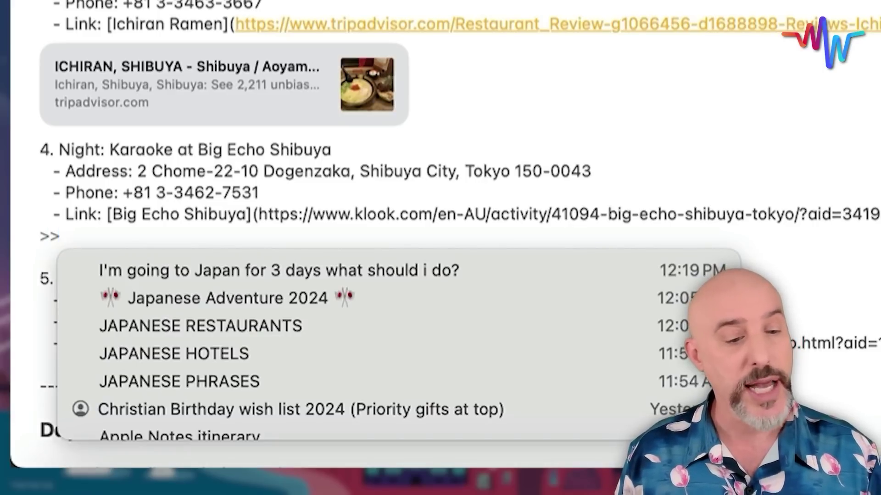
{"action": "type", "text": "kara"}
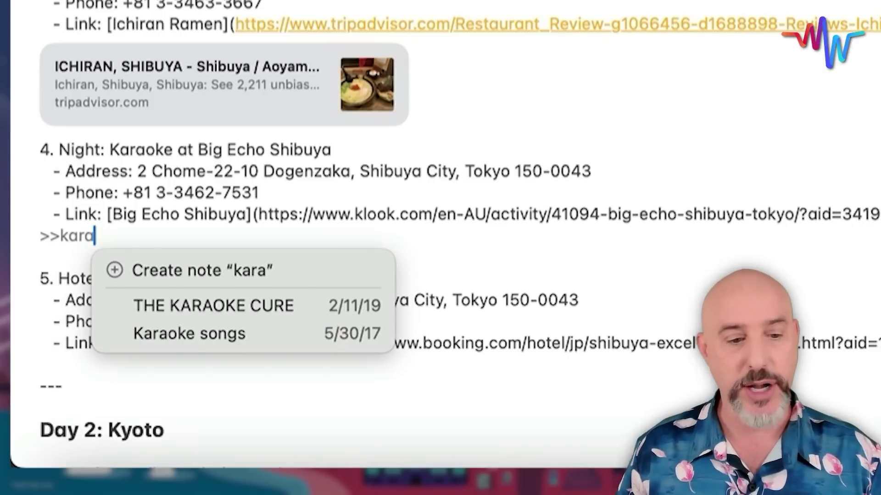
{"action": "left_click", "coordinate": [238, 343]}
Step: Try out the resource links by opening and closing the JAPANESE PHRASES note and following the JAPANESE HOTELS link
{"action": "scroll", "coordinate": [454, 261], "scroll_direction": "up", "scroll_amount": 10}
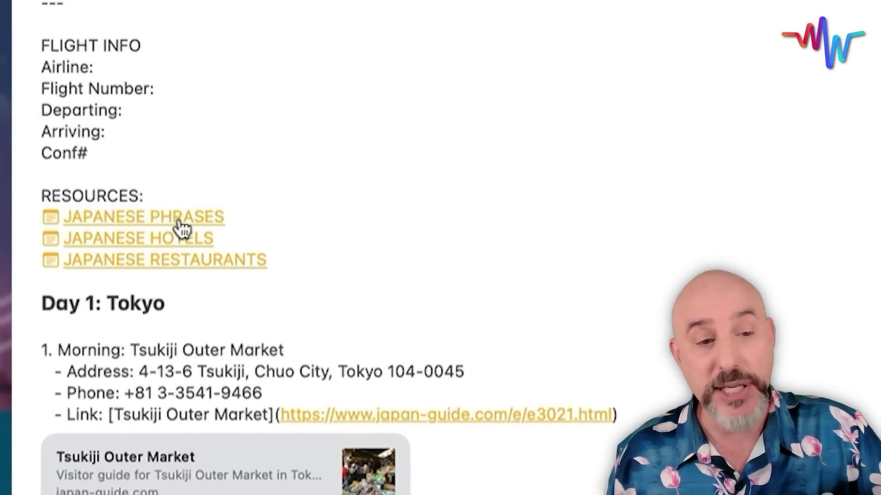
{"action": "left_click", "coordinate": [180, 223]}
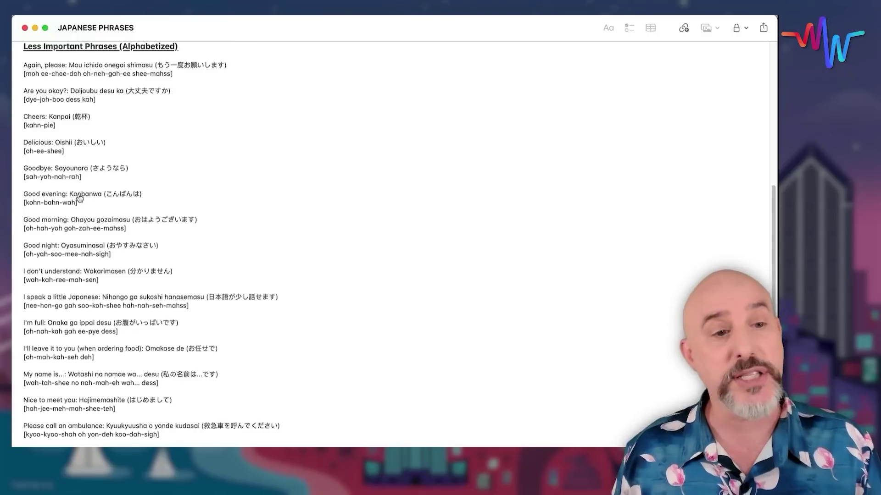
{"action": "left_click", "coordinate": [25, 28]}
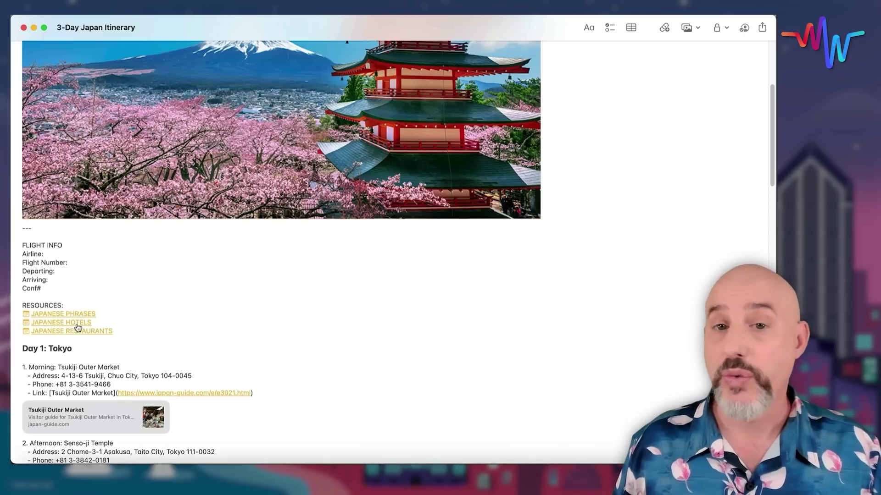
{"action": "left_click", "coordinate": [78, 326]}
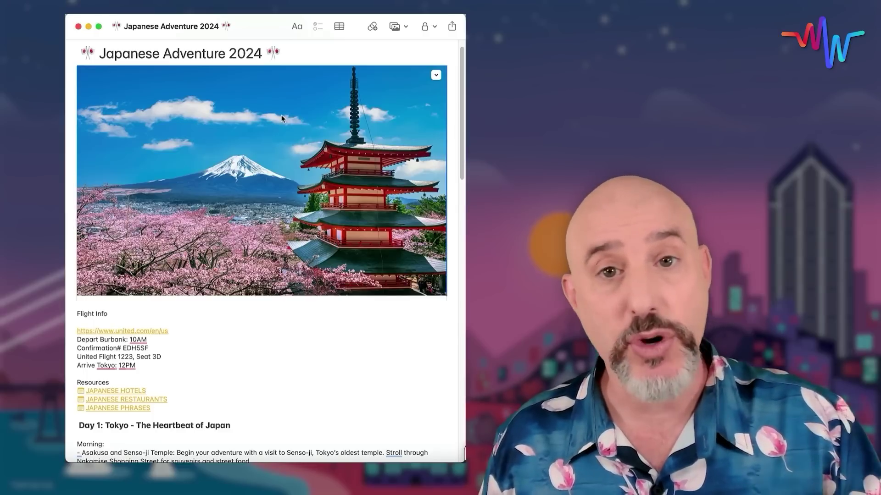
Step: Look through the finished "Japanese Adventure 2024" note, from the flight info and resources through the Day 1 entries
{"action": "scroll", "coordinate": [281, 118], "scroll_direction": "down", "scroll_amount": 3}
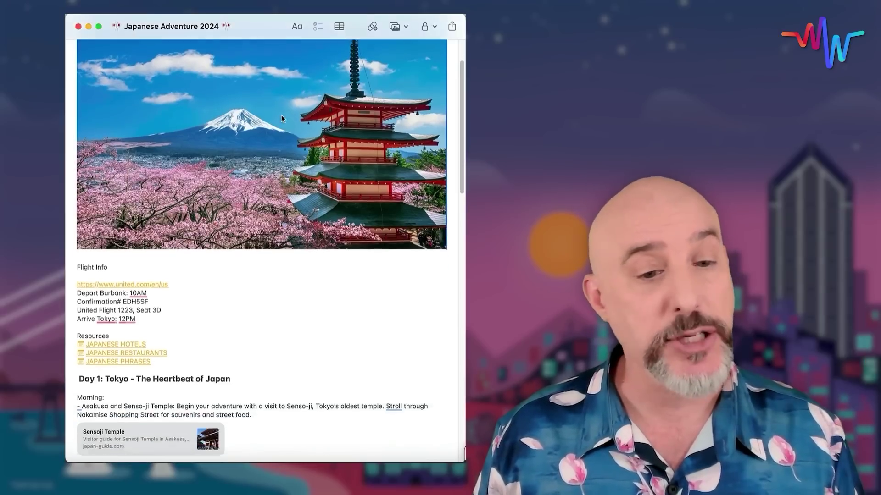
{"action": "scroll", "coordinate": [282, 118], "scroll_direction": "down", "scroll_amount": 3}
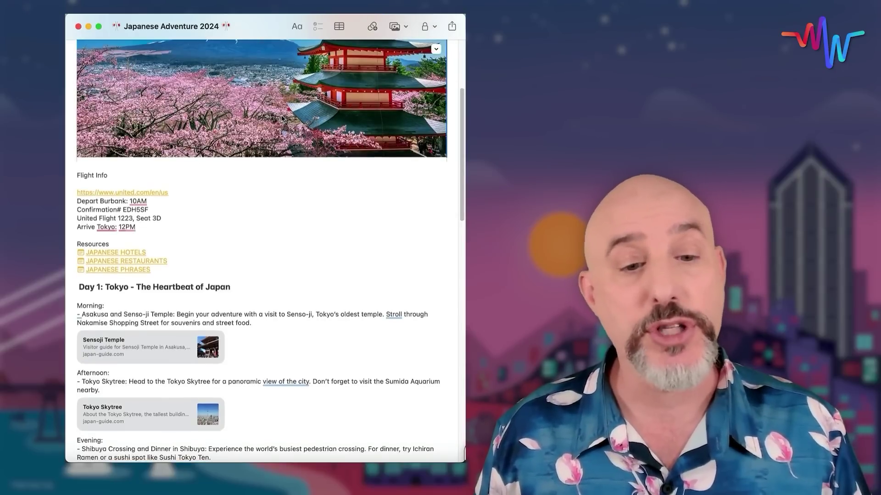
{"action": "scroll", "coordinate": [281, 118], "scroll_direction": "down", "scroll_amount": 1}
{"action": "scroll", "coordinate": [282, 119], "scroll_direction": "down", "scroll_amount": 4}
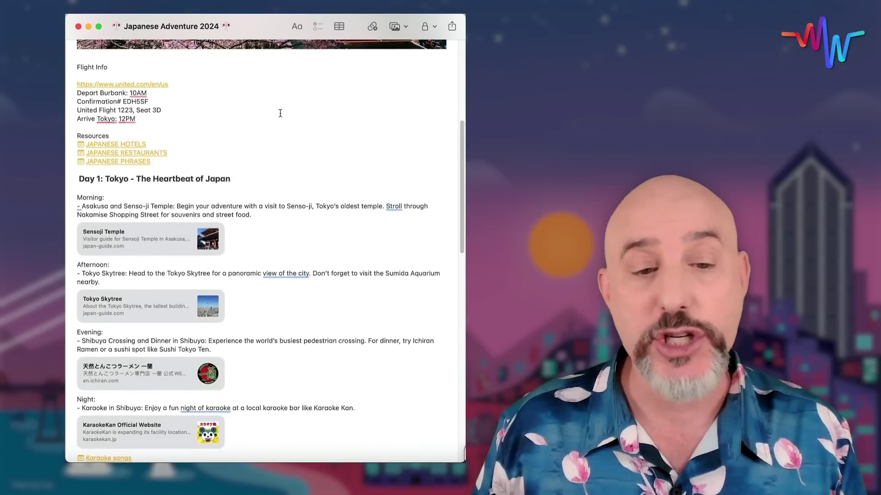
{"action": "scroll", "coordinate": [210, 232], "scroll_direction": "down", "scroll_amount": 4}
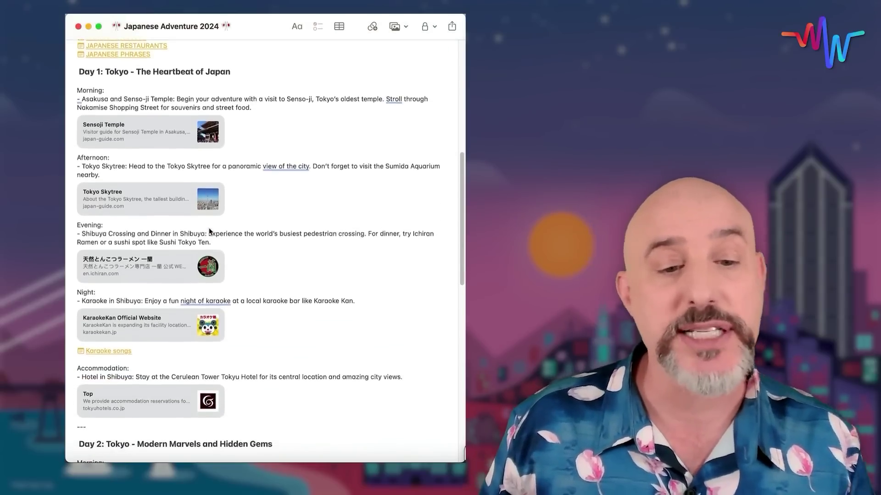
{"action": "scroll", "coordinate": [209, 233], "scroll_direction": "up", "scroll_amount": 1}
{"action": "scroll", "coordinate": [209, 233], "scroll_direction": "down", "scroll_amount": 1}
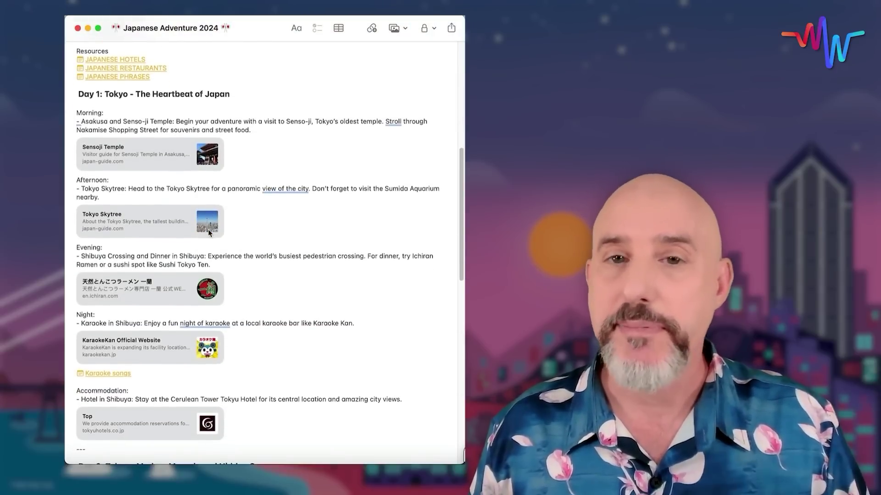